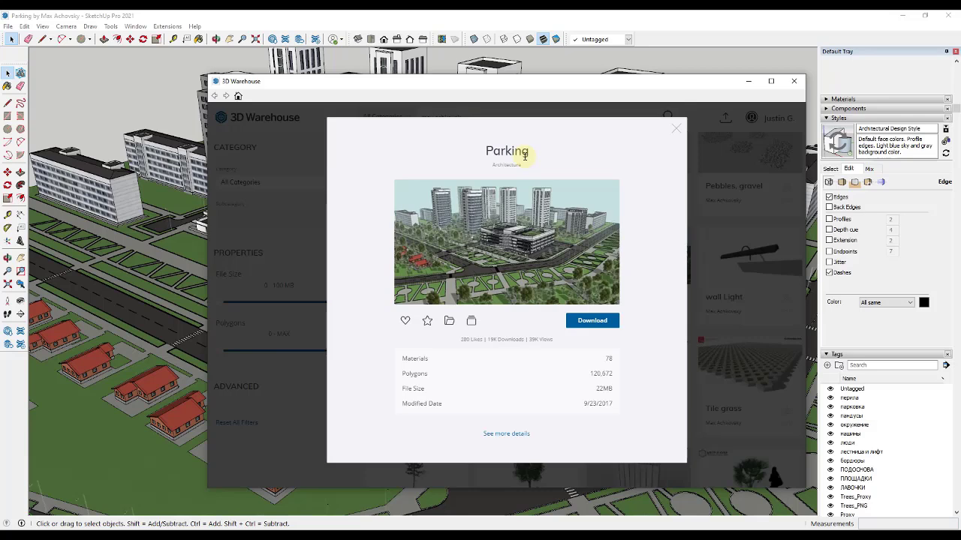
# Step: View the full details of the Parking model in 3D Warehouse and close the warehouse window
pyautogui.click(498, 436)
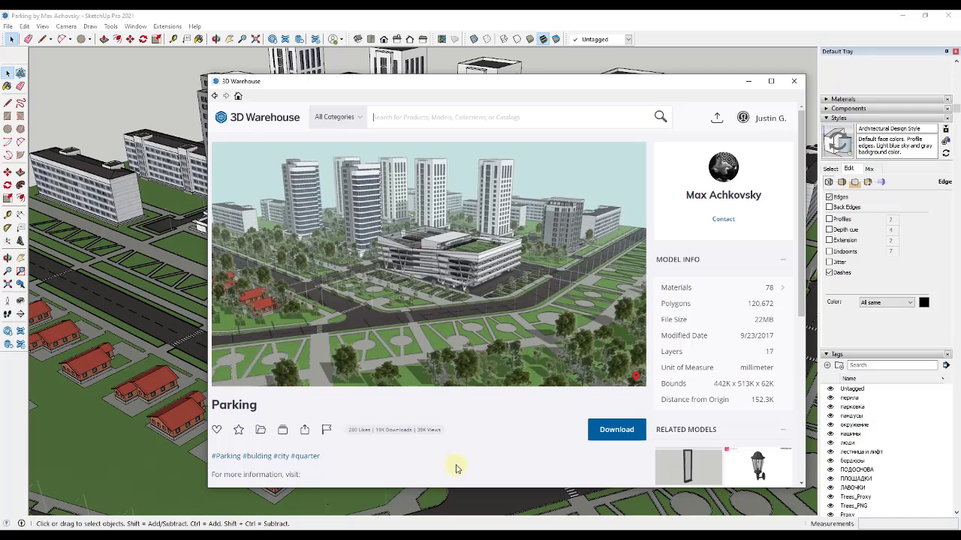
pyautogui.click(794, 81)
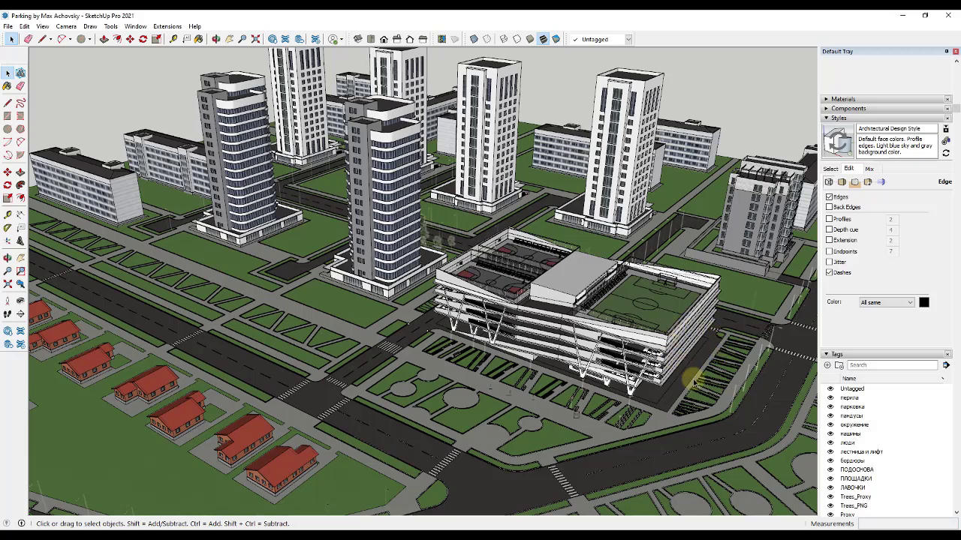
# Step: Switch to Twinmotion and examine the imported SketchUp file and the street and sidewalk beside the parking garage
pyautogui.click(804, 534)
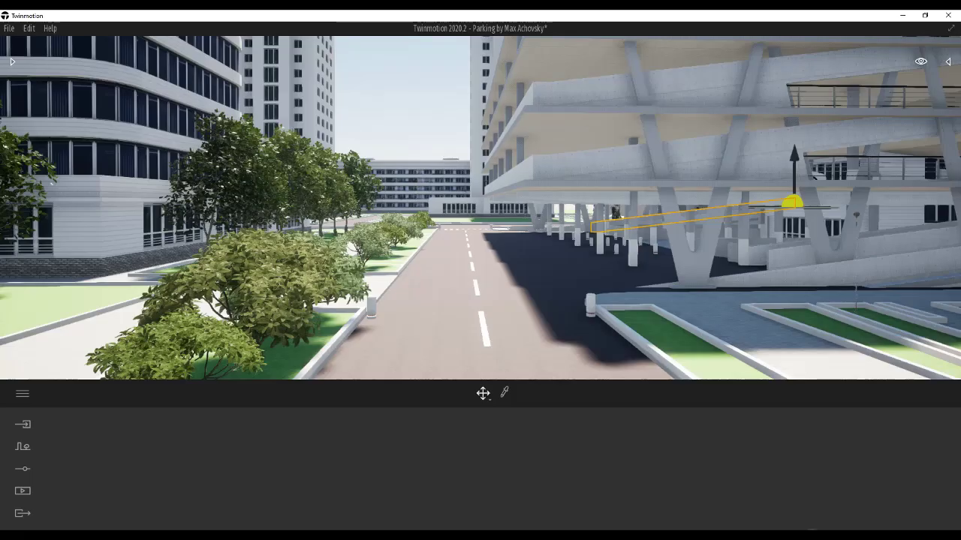
pyautogui.click(23, 424)
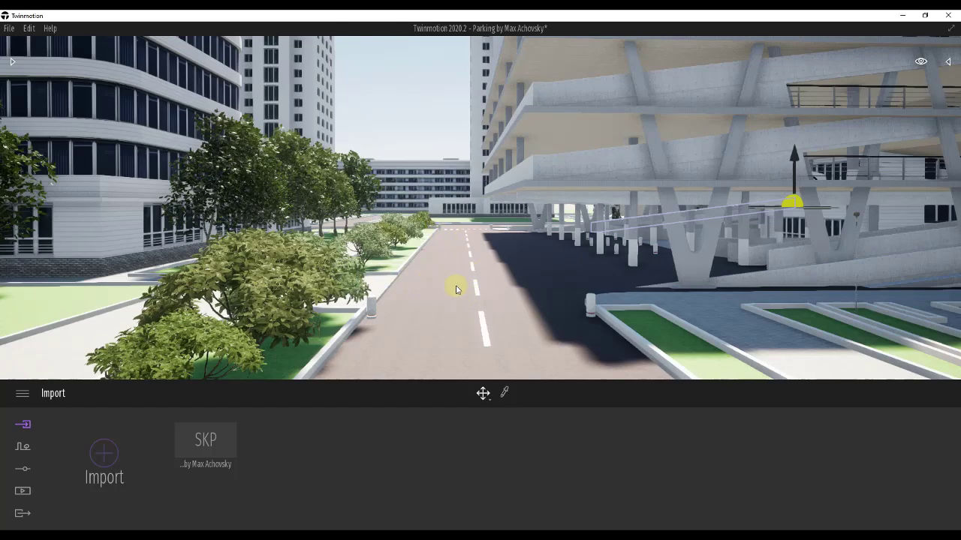
pyautogui.press('a')
pyautogui.moveTo(456, 287); pyautogui.dragTo(455, 287, button='right')
pyautogui.press('a')
pyautogui.press('d')
pyautogui.press('e')
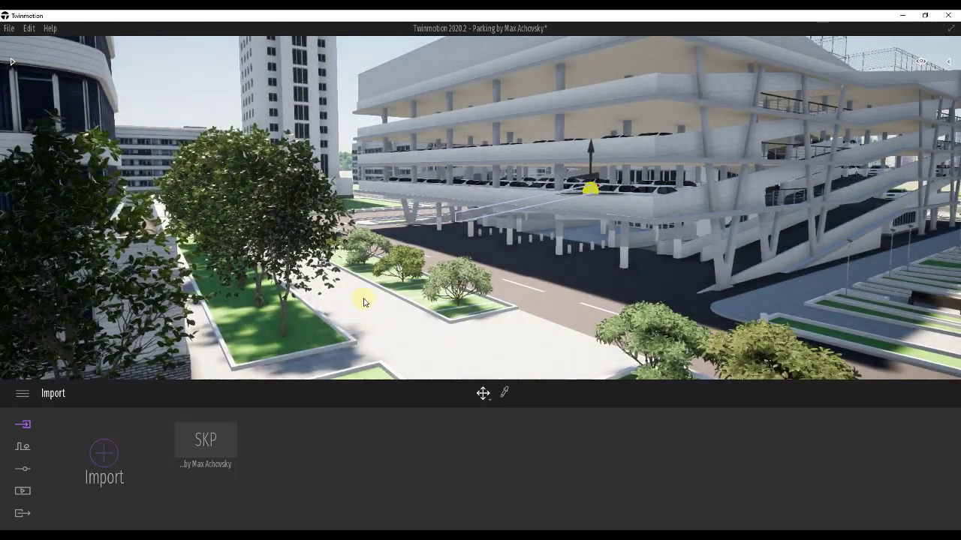
pyautogui.press('d')
pyautogui.moveTo(534, 357); pyautogui.dragTo(534, 355, button='right')
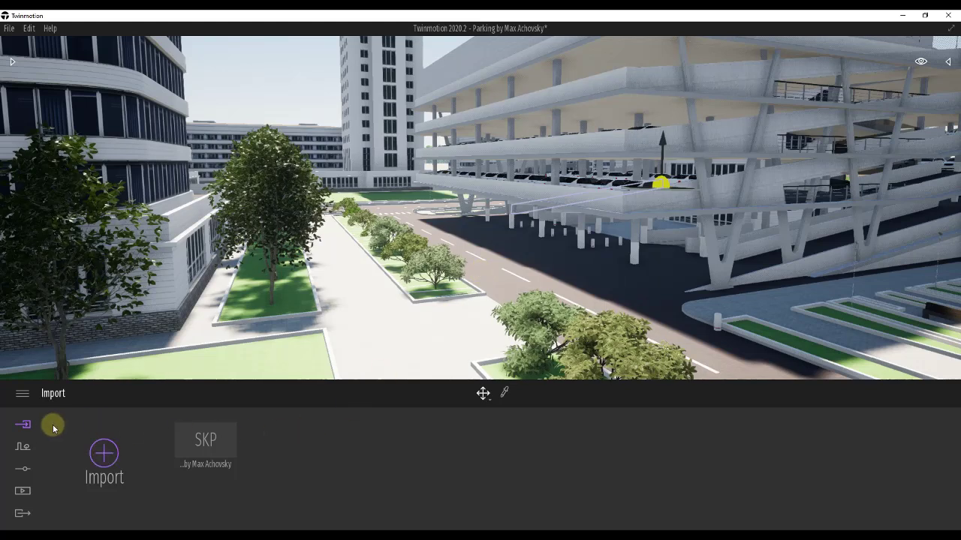
# Step: Draw a character path along the sidewalk between the trees and shrubs, from its far end to the near planting beds
pyautogui.click(23, 451)
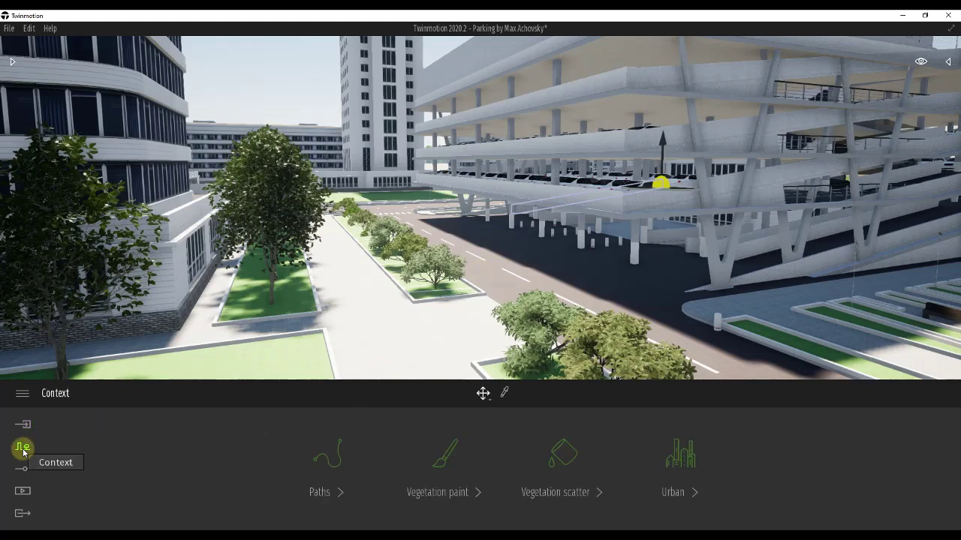
pyautogui.click(322, 460)
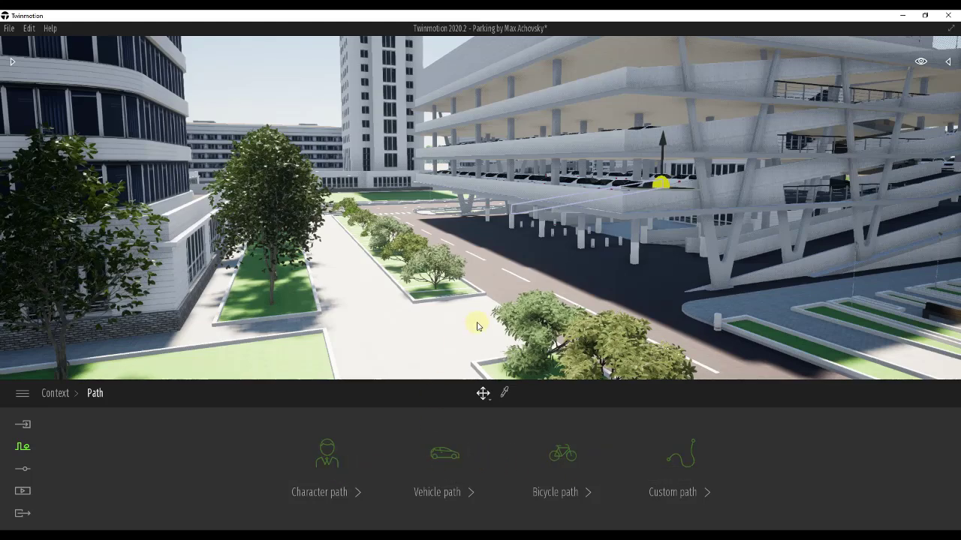
pyautogui.moveTo(474, 323)
pyautogui.mouseDown(button='right')
pyautogui.moveTo(482, 321)
pyautogui.moveTo(466, 322)
pyautogui.moveTo(474, 323)
pyautogui.mouseUp(button='right')
pyautogui.press('w')
pyautogui.press('d')
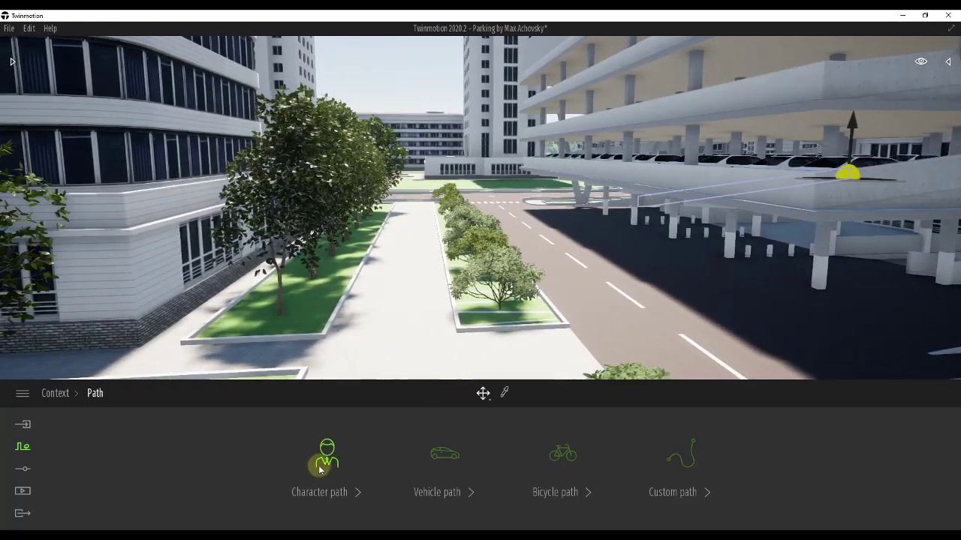
pyautogui.click(321, 455)
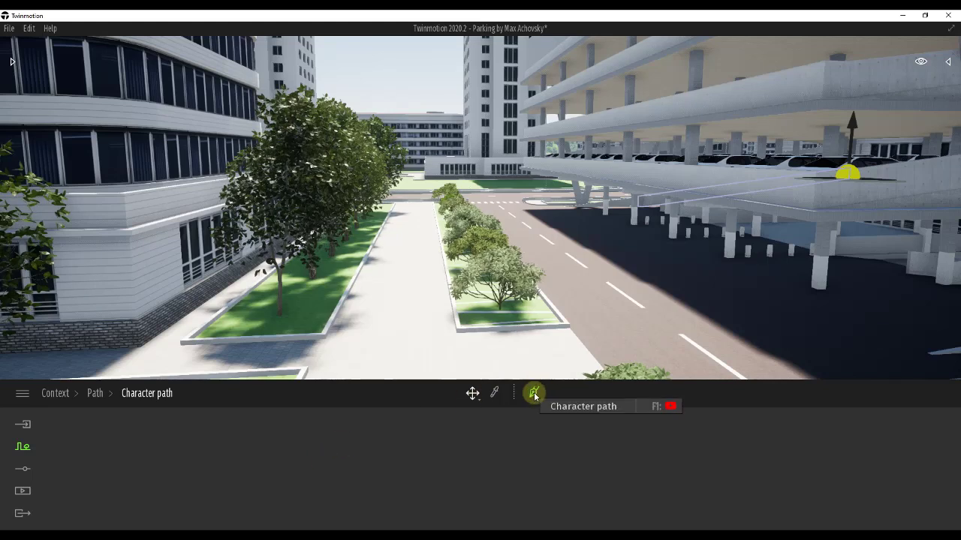
pyautogui.click(413, 210)
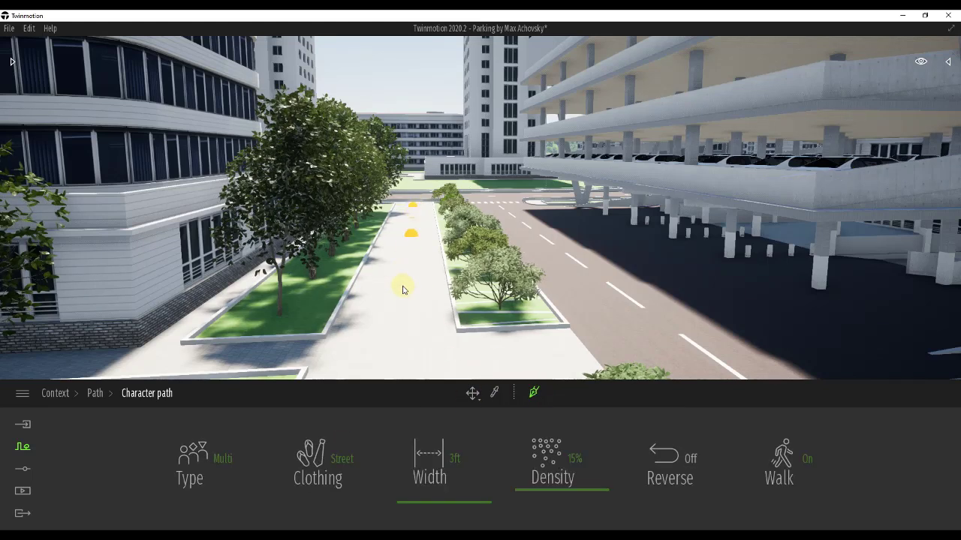
pyautogui.doubleClick(388, 368)
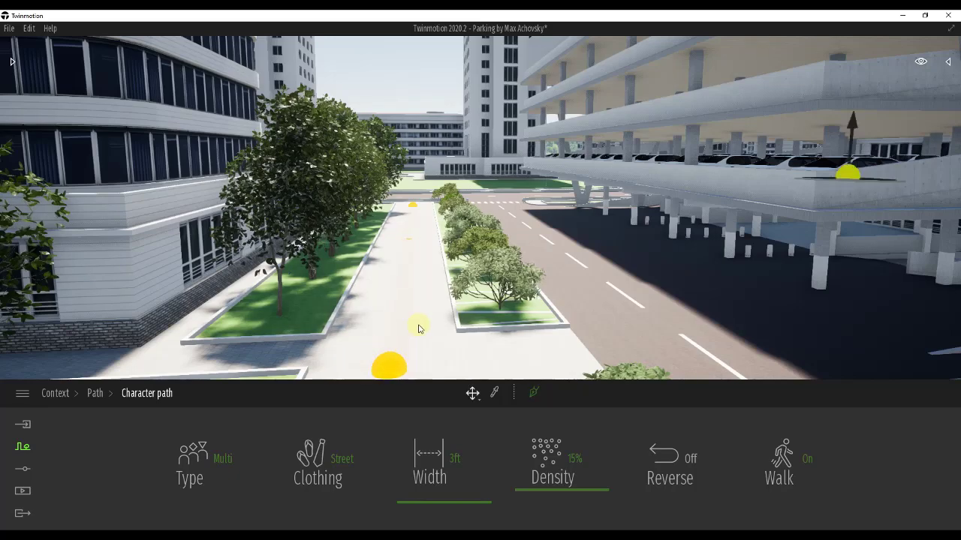
# Step: Try a density of 58% on the character path and set it to 14%
pyautogui.press('a')
pyautogui.press('a')
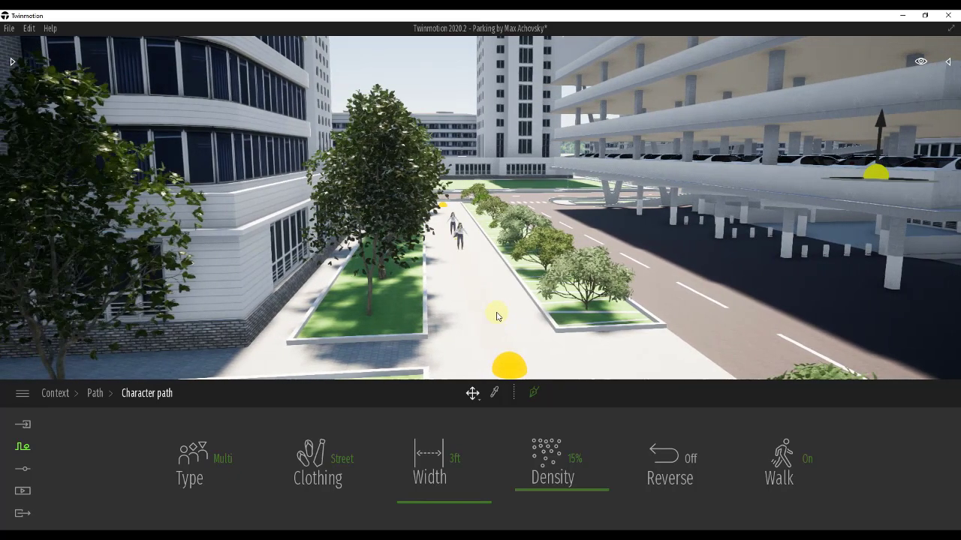
pyautogui.scroll(3, 506, 313)
pyautogui.moveTo(507, 312); pyautogui.dragTo(506, 229, button='middle')
pyautogui.scroll(5, 507, 313)
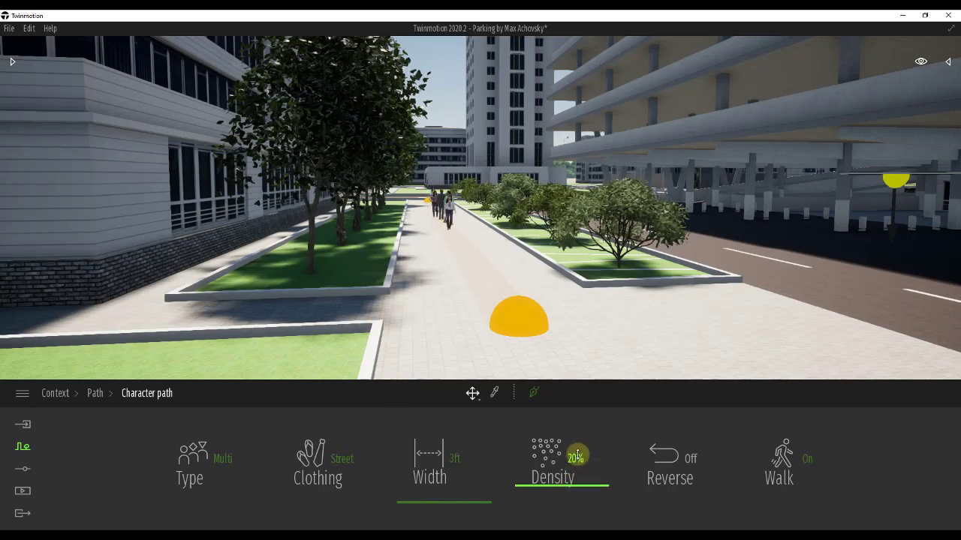
pyautogui.moveTo(575, 455); pyautogui.dragTo(577, 454)
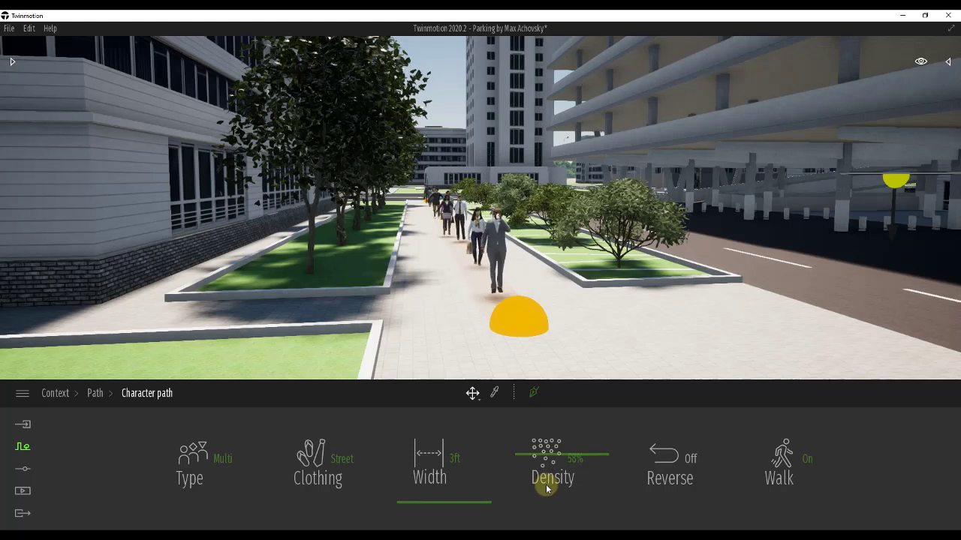
pyautogui.moveTo(549, 484); pyautogui.dragTo(550, 490)
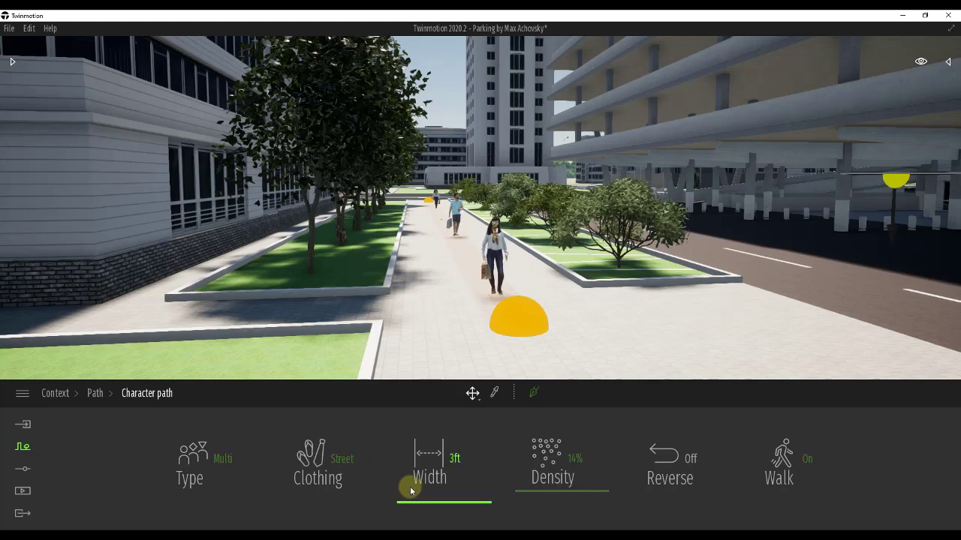
# Step: Set the character path's width to 14 ft
pyautogui.moveTo(453, 503); pyautogui.dragTo(458, 469)
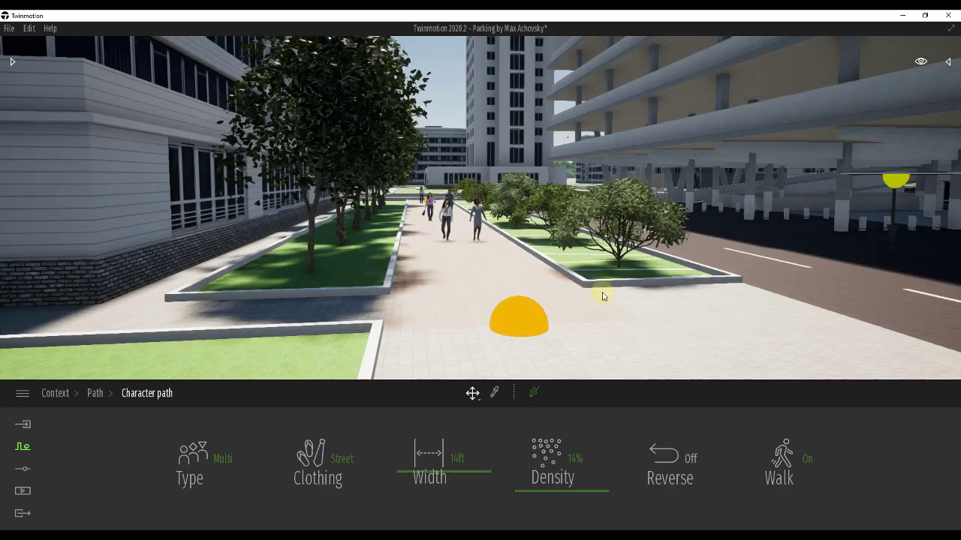
pyautogui.keyDown('shift'); pyautogui.moveTo(596, 314); pyautogui.dragTo(596, 312, button='middle'); pyautogui.keyUp('shift')
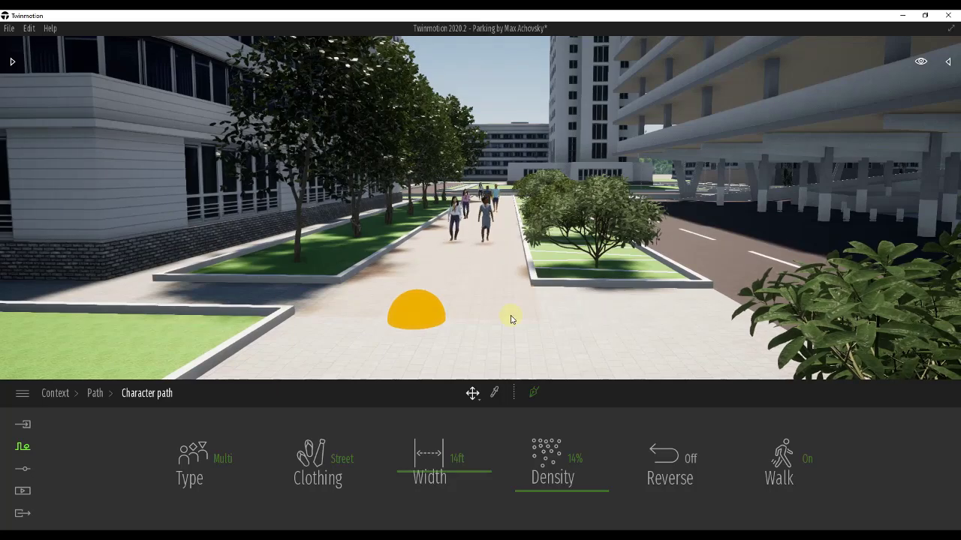
pyautogui.keyDown('shift'); pyautogui.moveTo(495, 308); pyautogui.dragTo(603, 287, button='middle'); pyautogui.keyUp('shift')
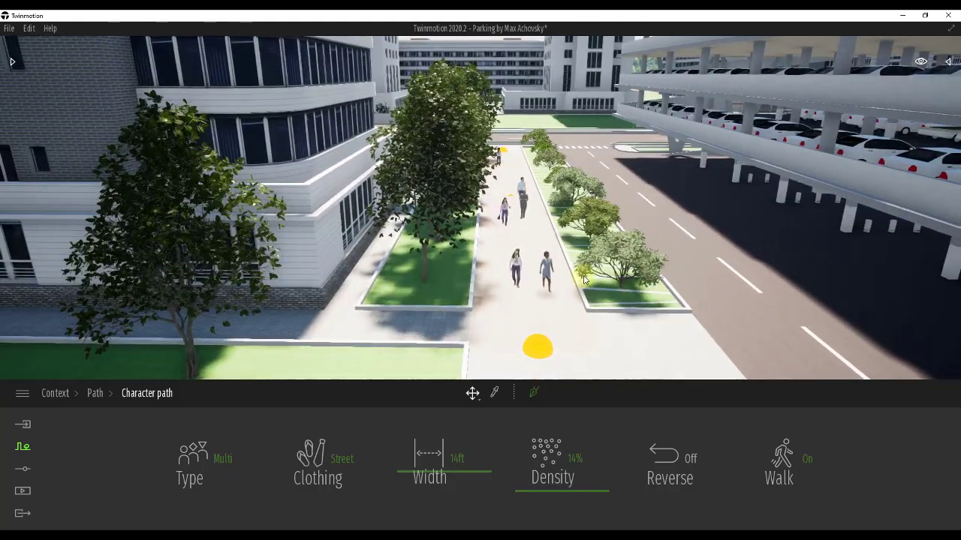
# Step: Extend the character path by moving its near end point farther along the sidewalk, past the next group of shrubs
pyautogui.press('s')
pyautogui.press('d')
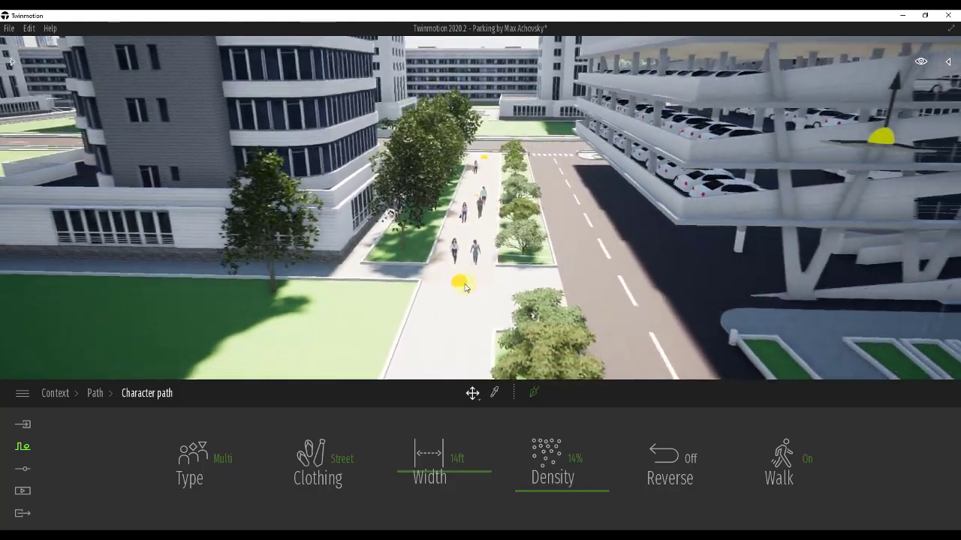
pyautogui.press('s')
pyautogui.moveTo(463, 268); pyautogui.dragTo(459, 300)
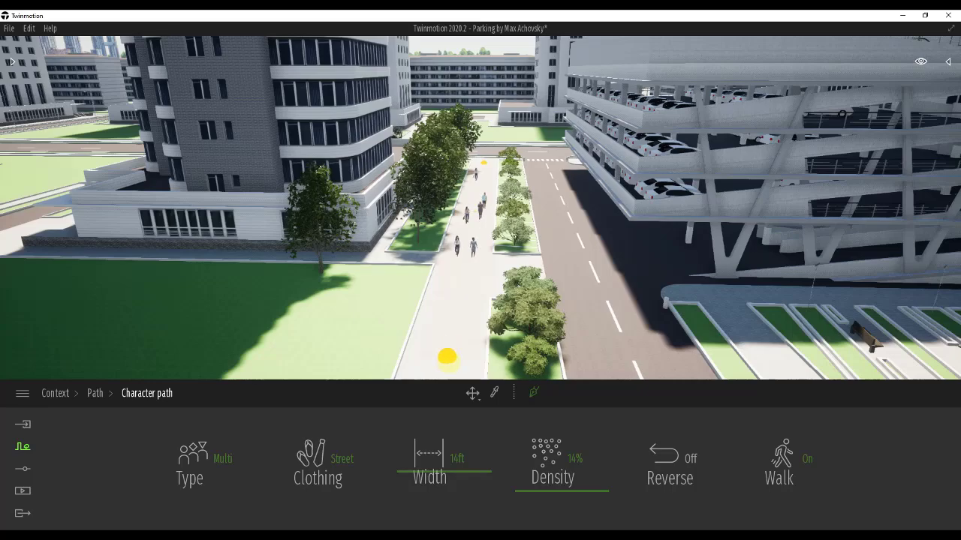
pyautogui.click(443, 370)
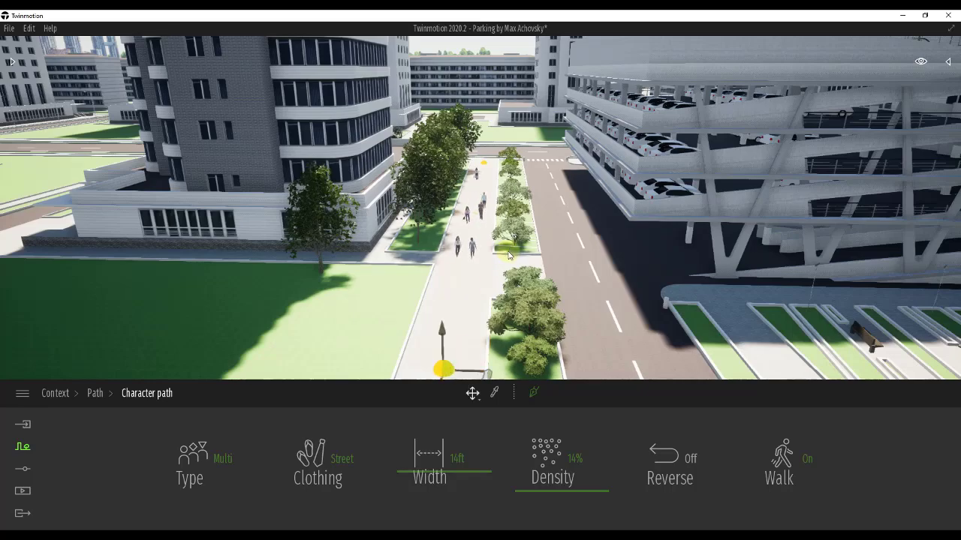
pyautogui.scroll(5, 513, 238)
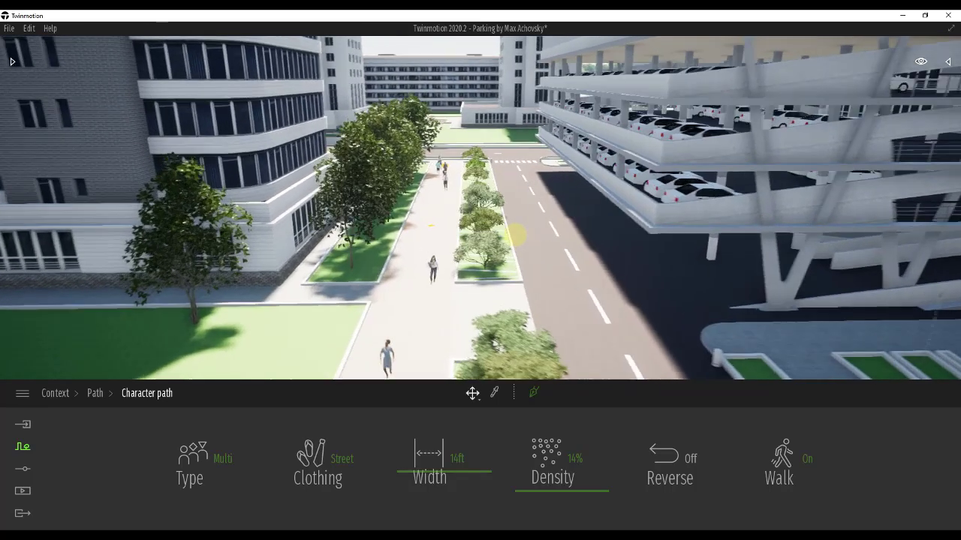
pyautogui.press('Left')
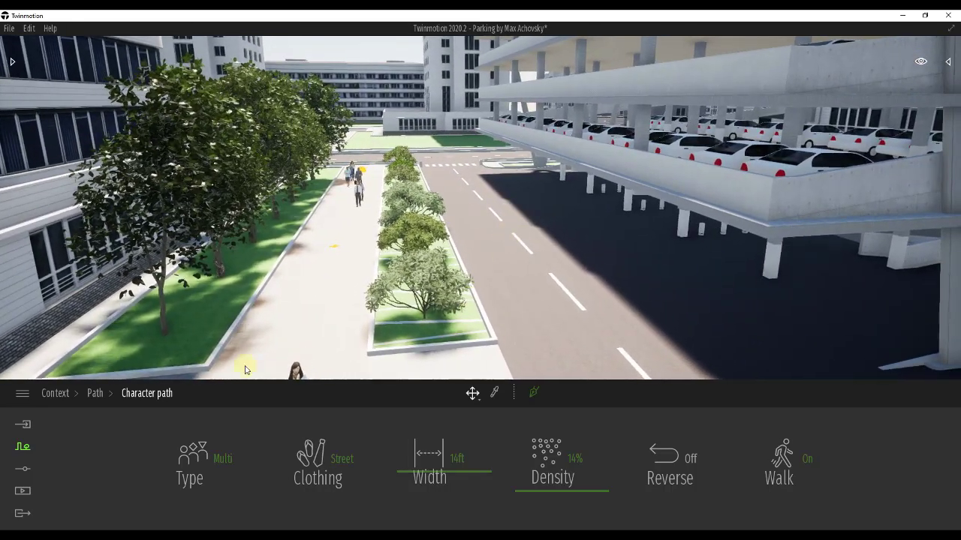
# Step: Draw a vehicle path in the road lane next to the parking garage, from the far crosswalk to the near crosswalk
pyautogui.click(94, 395)
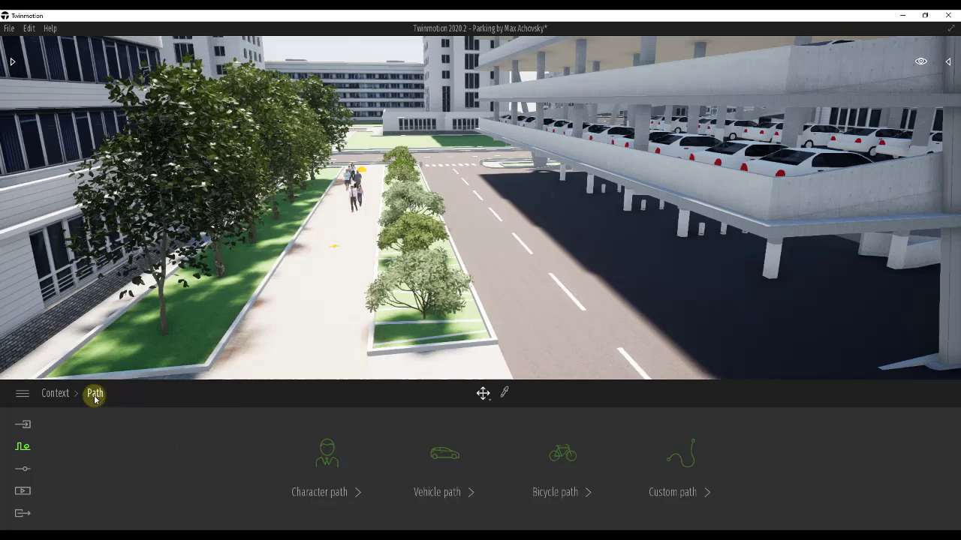
pyautogui.click(437, 457)
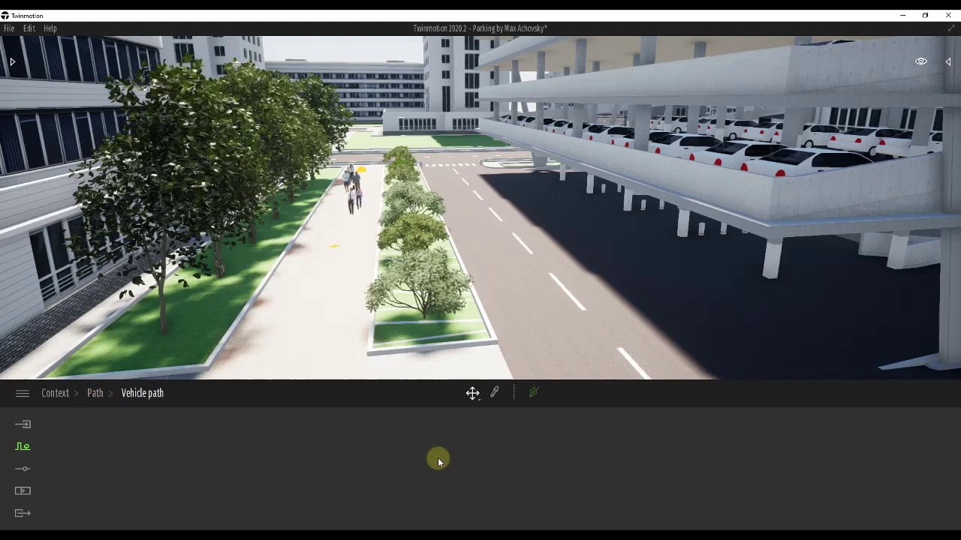
pyautogui.click(535, 393)
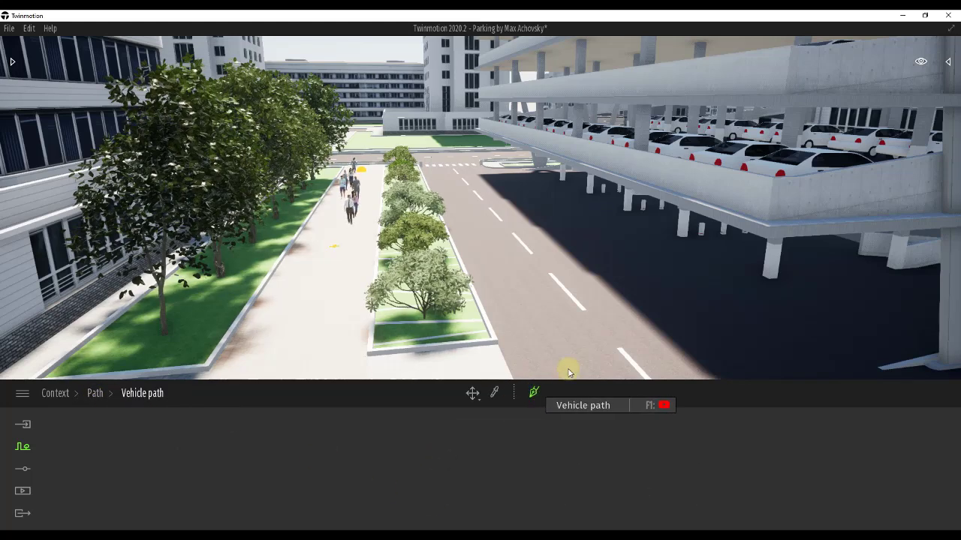
pyautogui.scroll(-3, 605, 343)
pyautogui.moveTo(605, 343); pyautogui.dragTo(455, 317, button='middle')
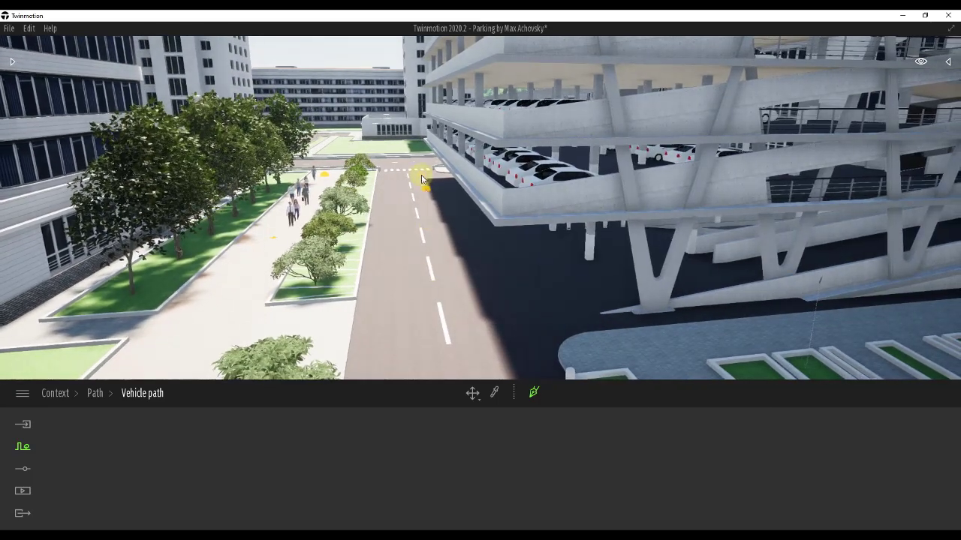
pyautogui.click(420, 176)
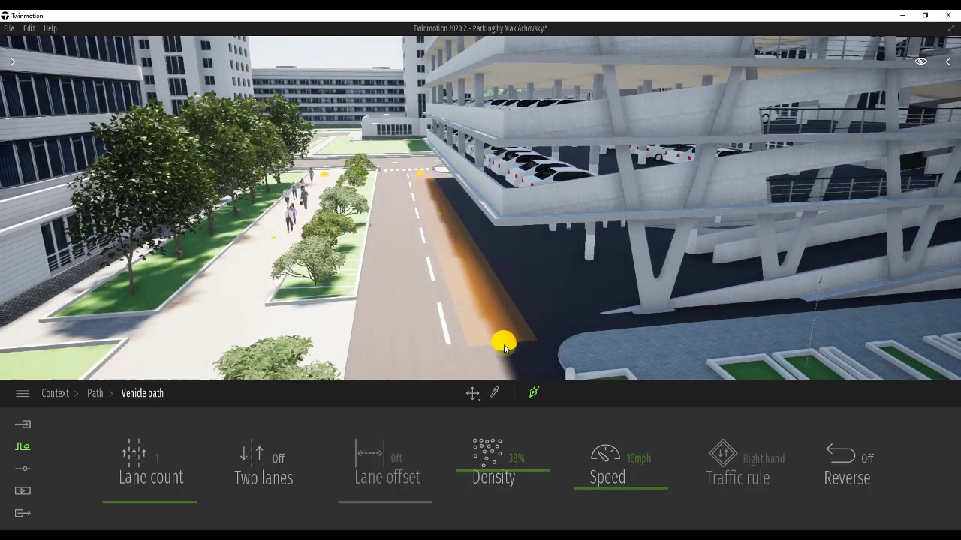
pyautogui.scroll(-2, 502, 340)
pyautogui.moveTo(502, 340); pyautogui.dragTo(465, 350, button='middle')
pyautogui.scroll(-5, 448, 343)
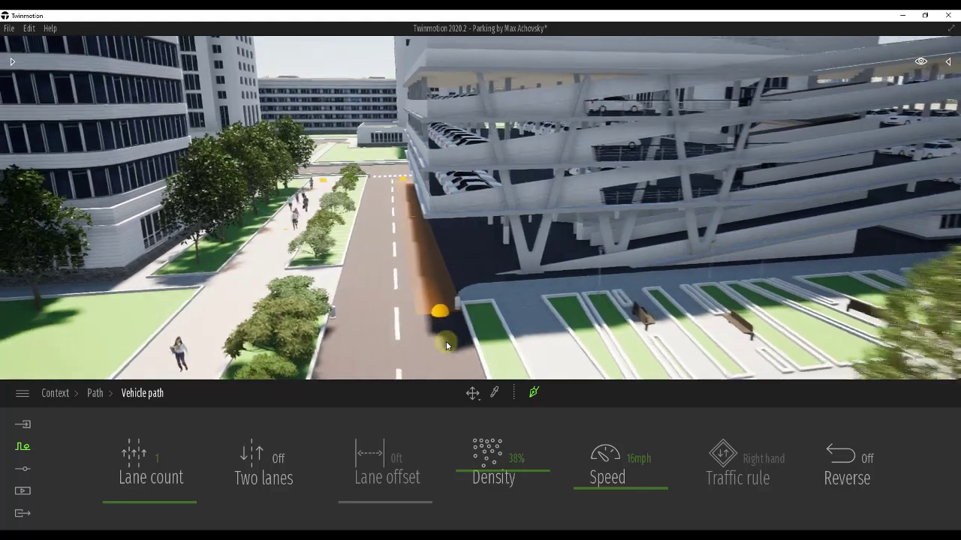
pyautogui.scroll(-3, 453, 342)
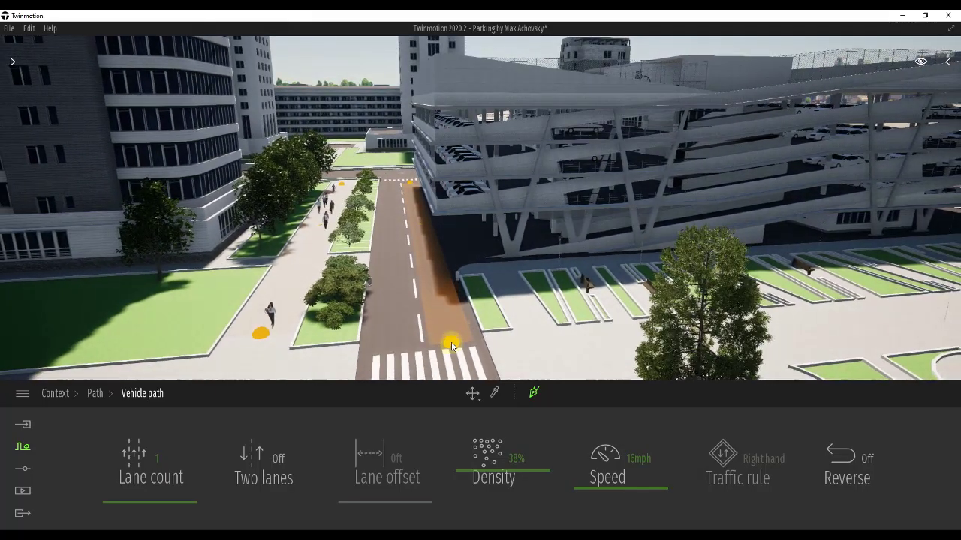
pyautogui.click(449, 345)
pyautogui.press('Escape')
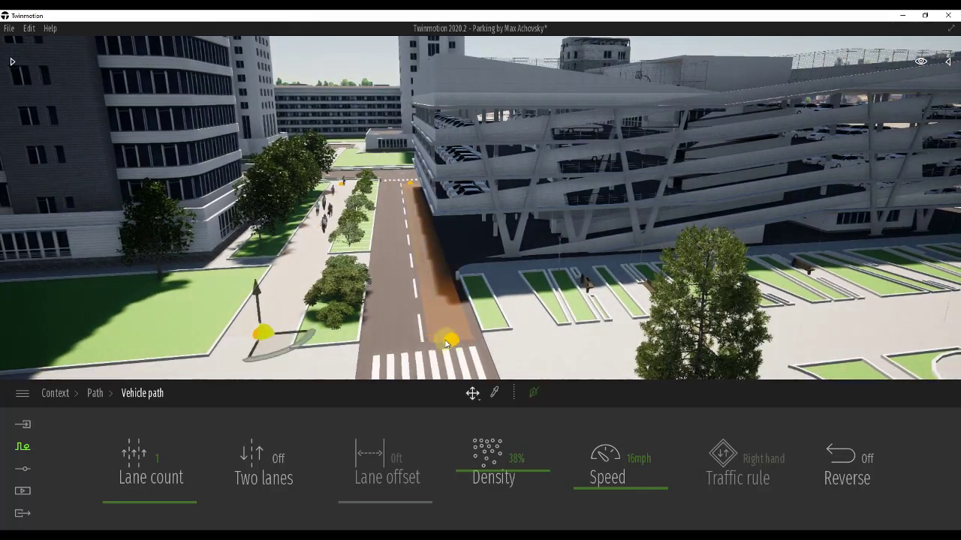
# Step: Turn on Reverse for the vehicle path to flip the cars' travel direction
pyautogui.moveTo(448, 300); pyautogui.dragTo(470, 306, button='middle')
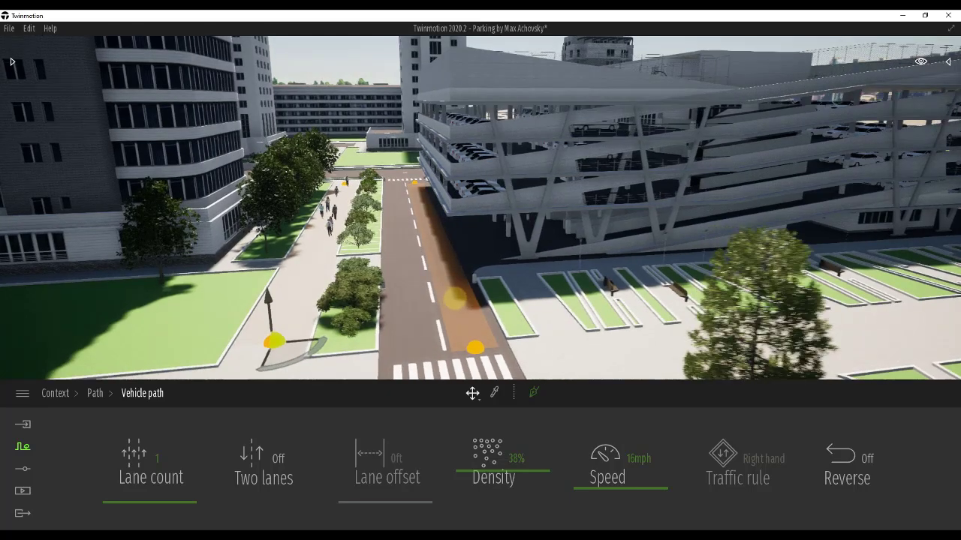
pyautogui.moveTo(455, 281)
pyautogui.mouseDown(button='right')
pyautogui.moveTo(438, 303)
pyautogui.moveTo(448, 297)
pyautogui.mouseUp(button='right')
pyautogui.press('w')
pyautogui.press('s')
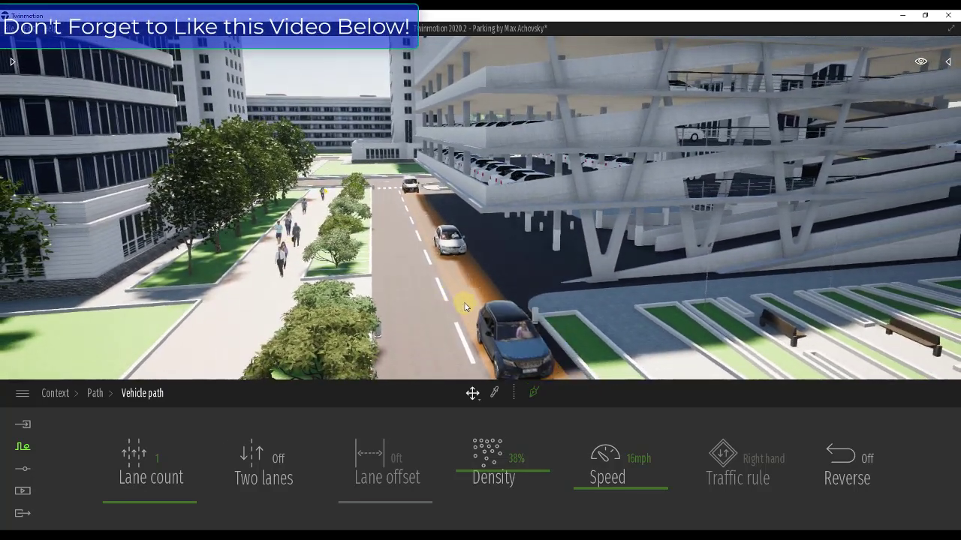
pyautogui.click(860, 462)
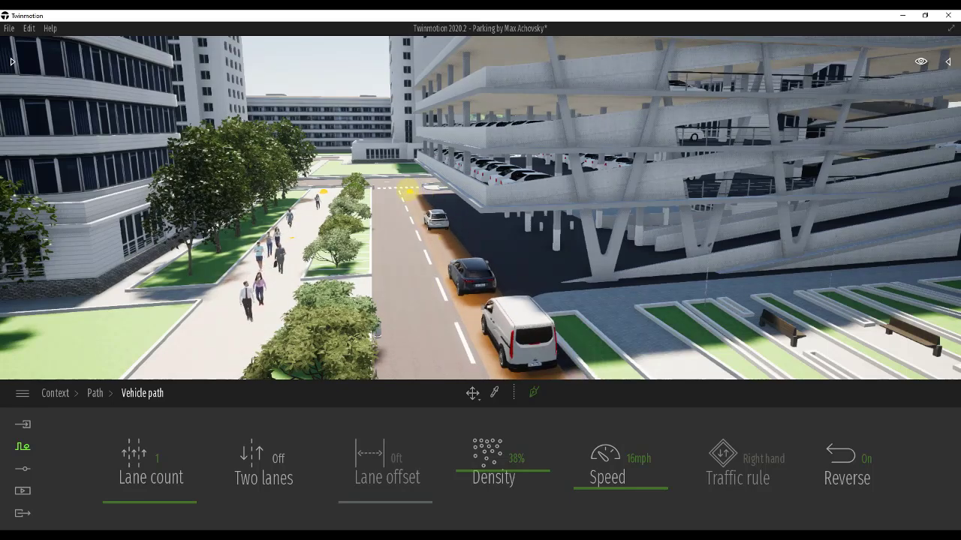
# Step: Move the vehicle path's near end point to the middle of the road and turn on Two lanes
pyautogui.scroll(-5, 425, 271)
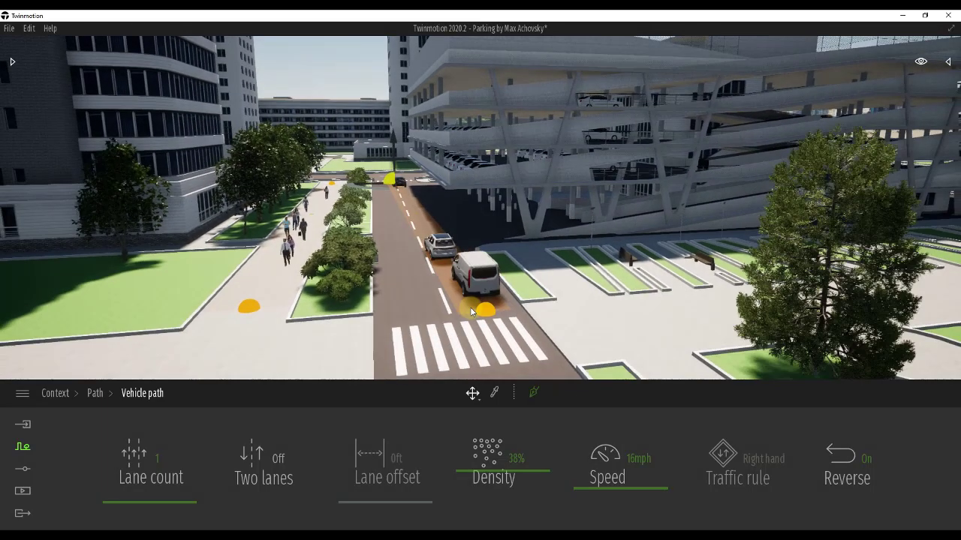
pyautogui.moveTo(472, 310); pyautogui.dragTo(439, 311)
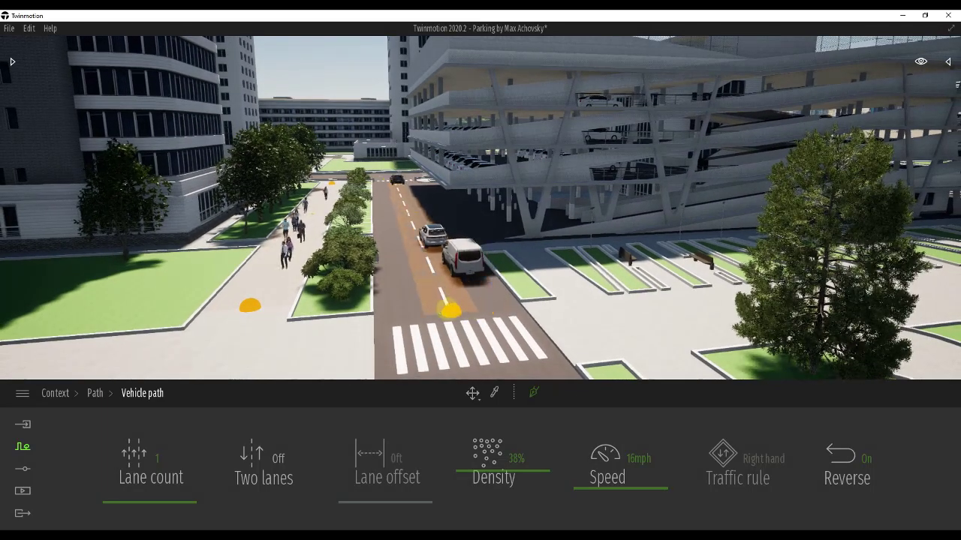
pyautogui.click(275, 474)
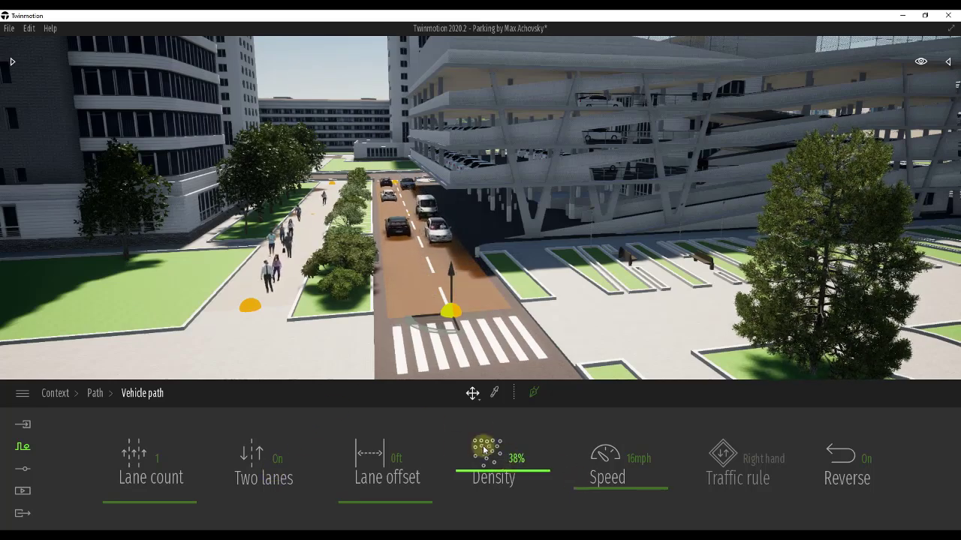
# Step: Extend the vehicle path's near end to the crosswalk at the intersection and set its speed to 6 mph
pyautogui.scroll(1, 461, 305)
pyautogui.scroll(5, 461, 301)
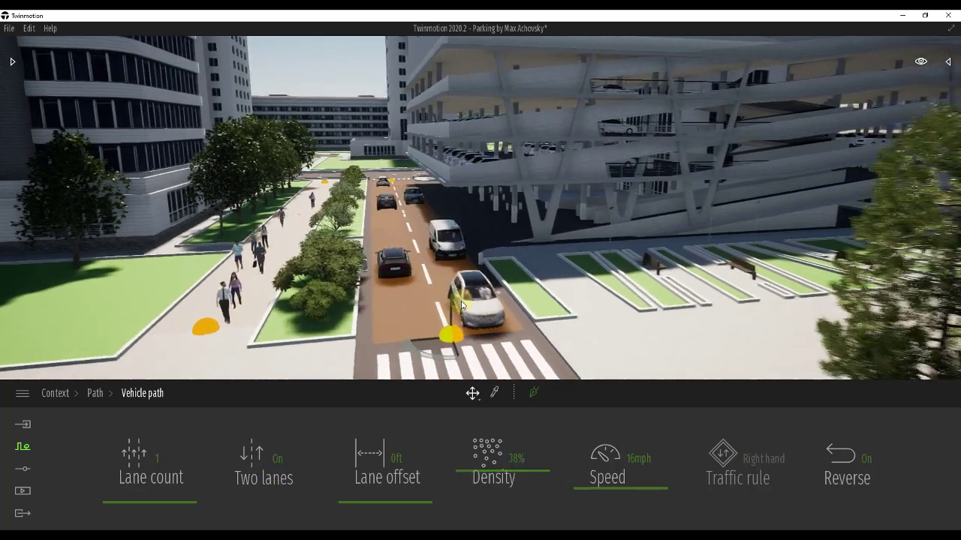
pyautogui.scroll(3, 469, 290)
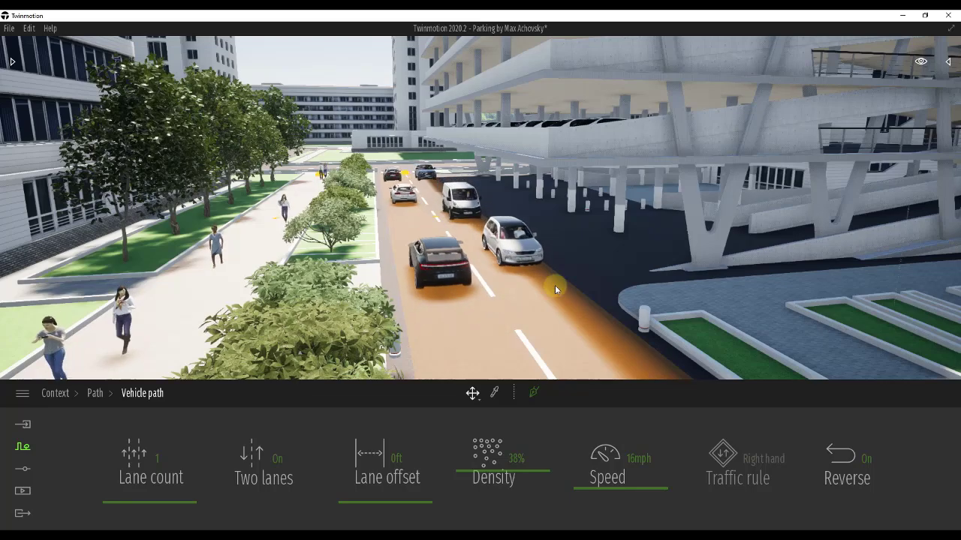
pyautogui.moveTo(416, 315); pyautogui.dragTo(443, 277, button='right')
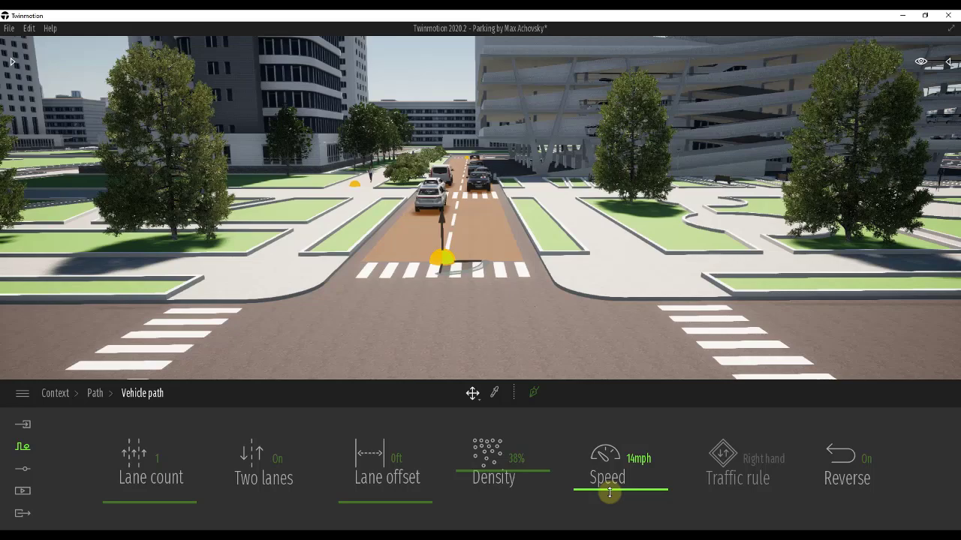
pyautogui.moveTo(614, 492); pyautogui.dragTo(610, 496)
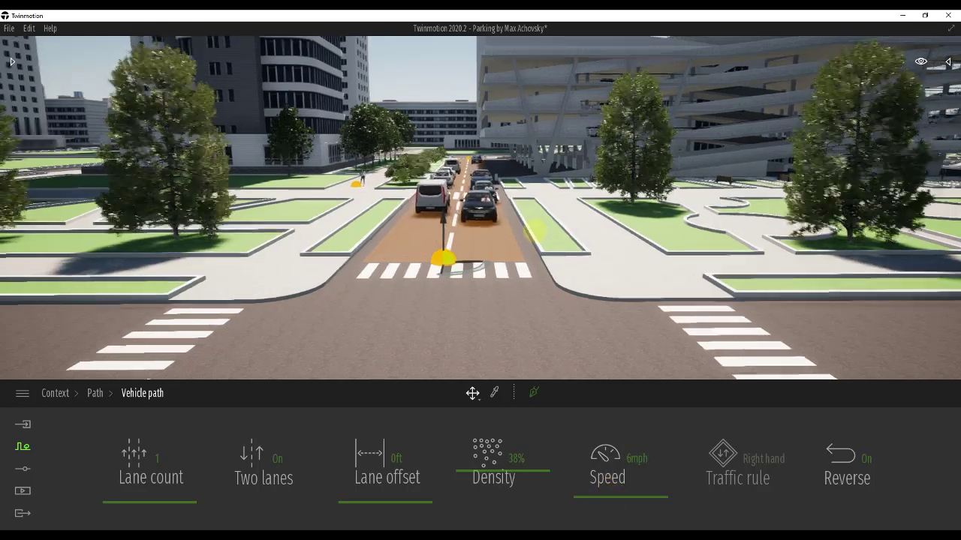
# Step: Examine the two-way traffic and the walking pedestrians along the street beside the parking garage
pyautogui.moveTo(571, 225); pyautogui.dragTo(545, 205, button='right')
pyautogui.press('w')
pyautogui.press('d')
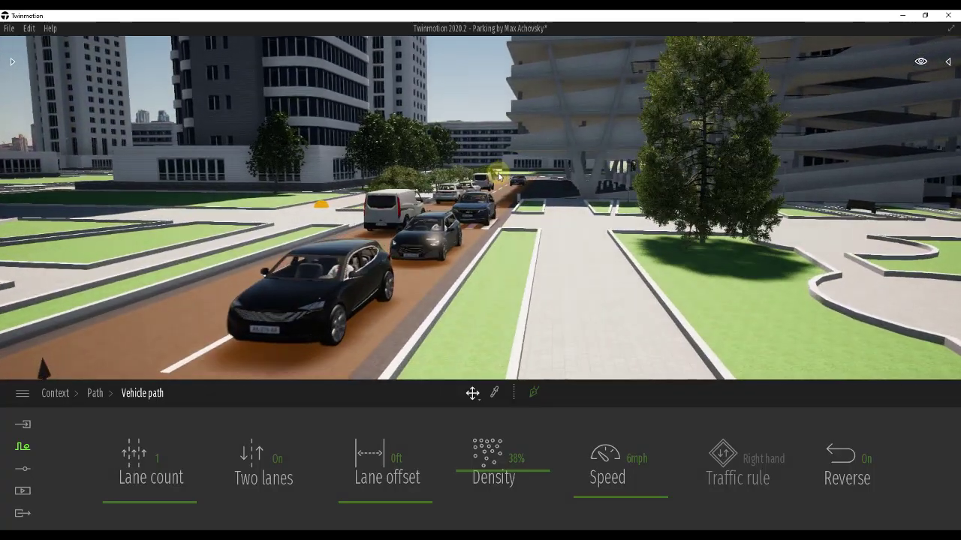
pyautogui.press('w')
pyautogui.press('a')
pyautogui.press('a')
pyautogui.moveTo(524, 193); pyautogui.dragTo(501, 175, button='right')
pyautogui.press('w')
pyautogui.press('e')
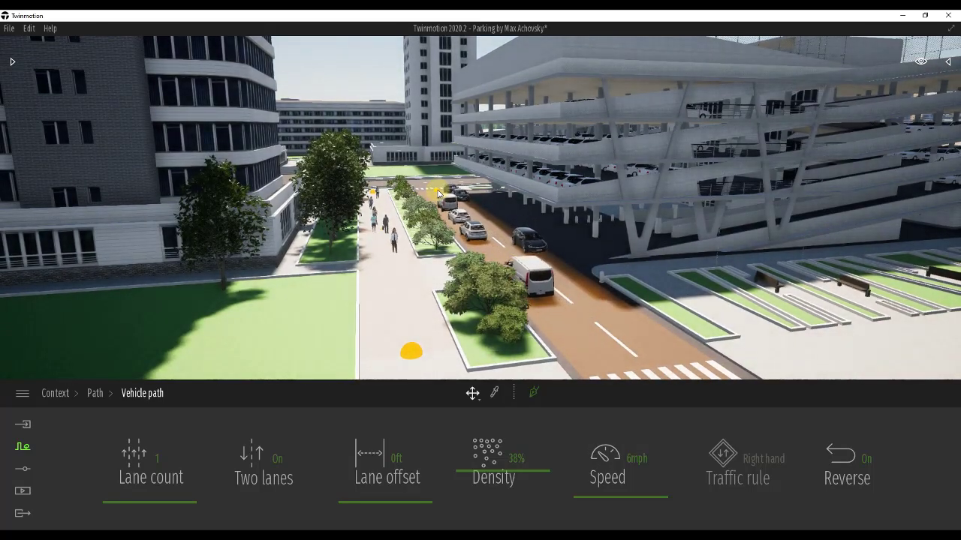
pyautogui.press('a')
pyautogui.moveTo(512, 310); pyautogui.dragTo(513, 306, button='right')
pyautogui.press('w')
pyautogui.press('Up')
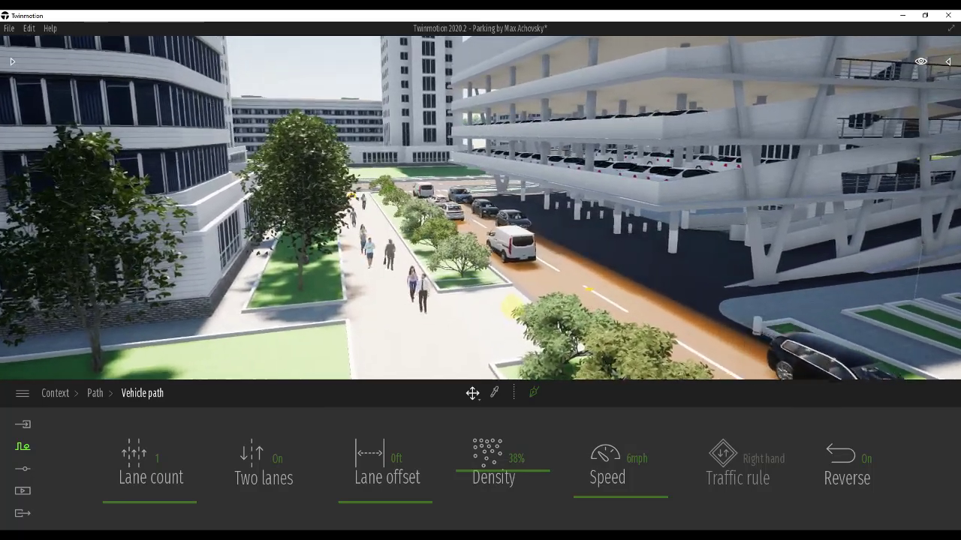
# Step: Frame the parking garage, pedestrians and cars from sidewalk height and create a new video starting from this view
pyautogui.press('q')
pyautogui.moveTo(512, 306); pyautogui.dragTo(510, 302, button='right')
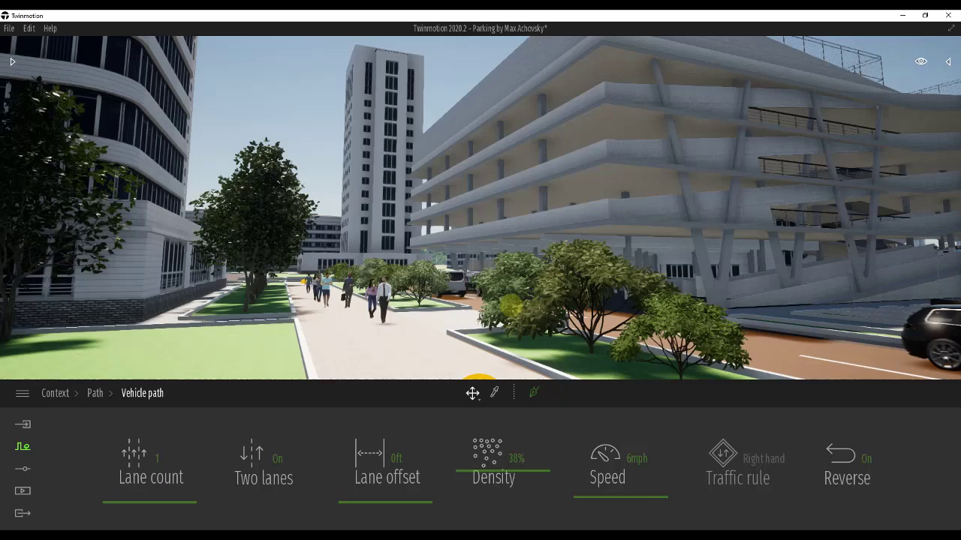
pyautogui.press('Down')
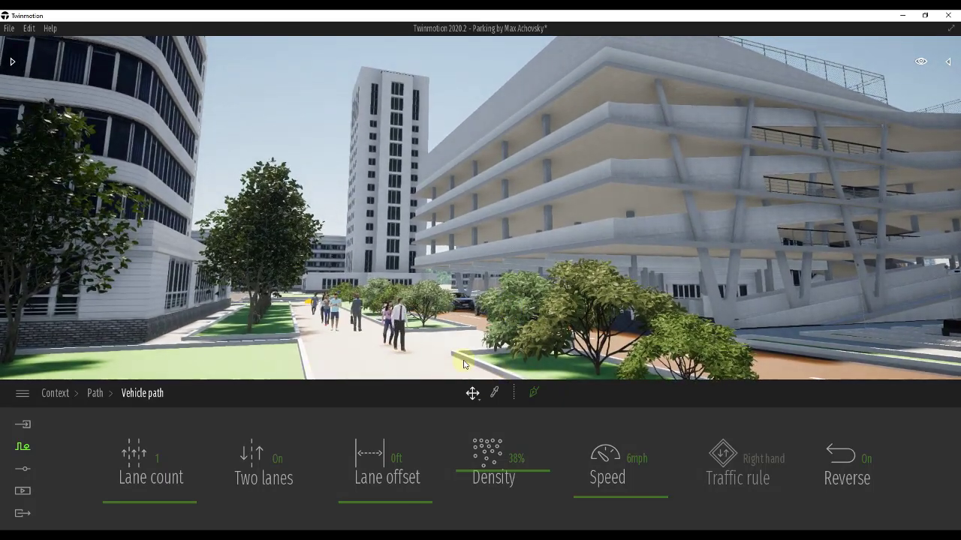
pyautogui.press('Up')
pyautogui.moveTo(457, 360); pyautogui.dragTo(458, 356, button='right')
pyautogui.press('Up')
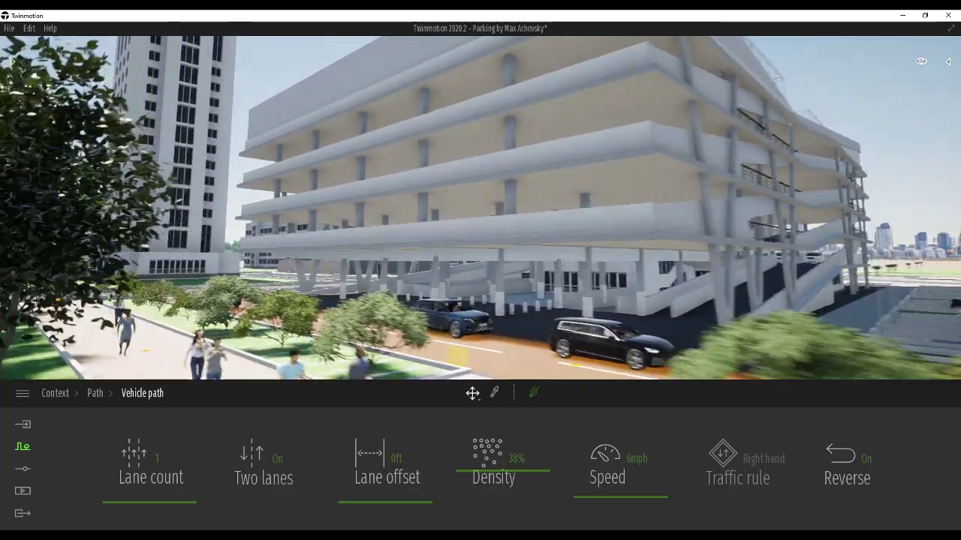
pyautogui.press('Down')
pyautogui.moveTo(458, 357); pyautogui.dragTo(458, 355, button='right')
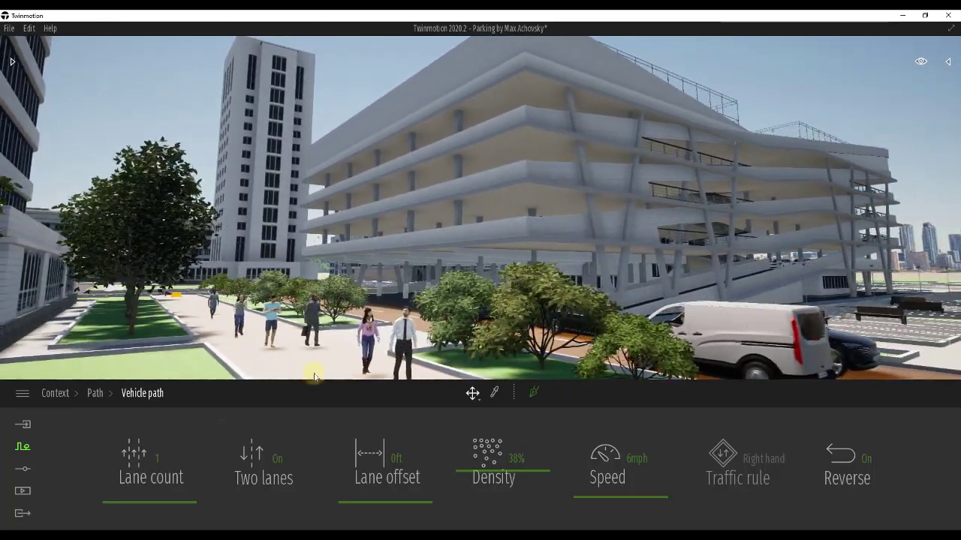
pyautogui.click(22, 493)
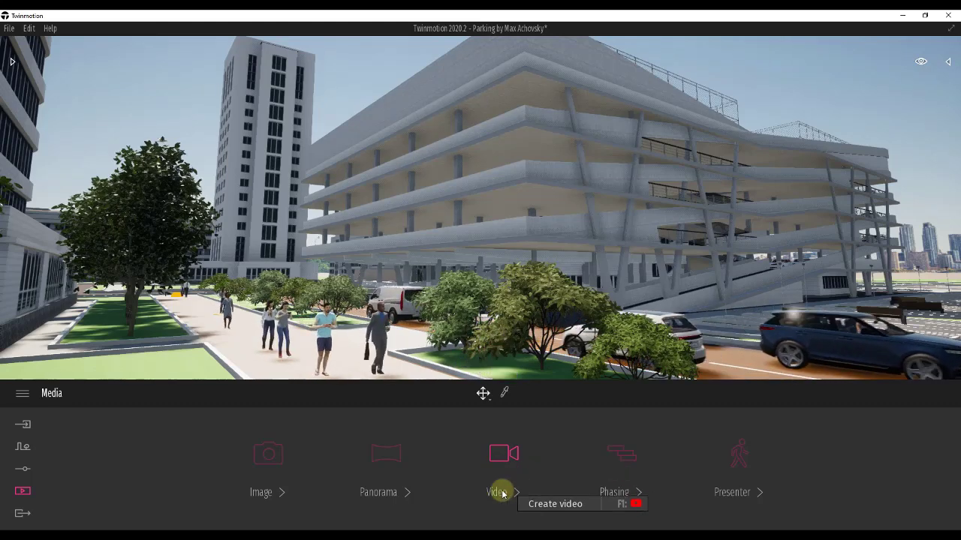
pyautogui.click(500, 450)
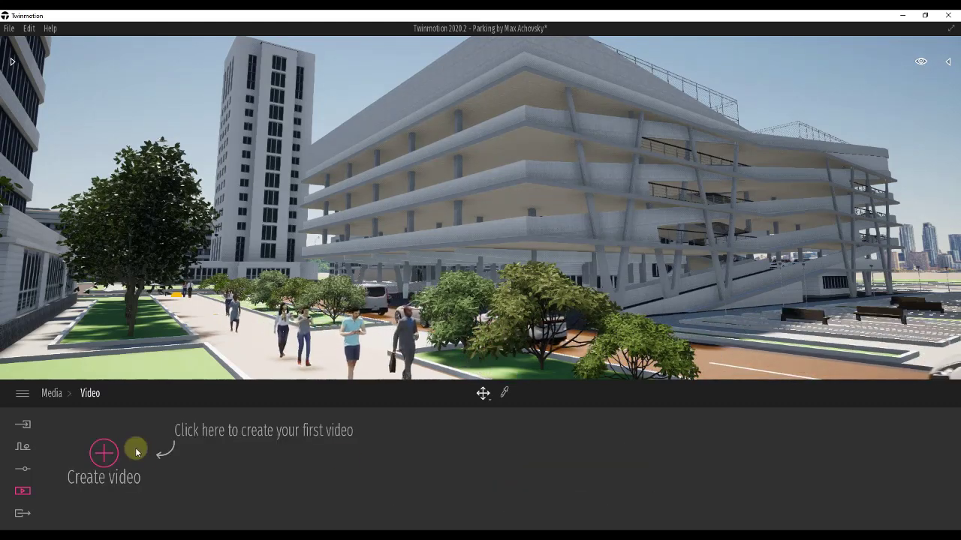
pyautogui.click(111, 452)
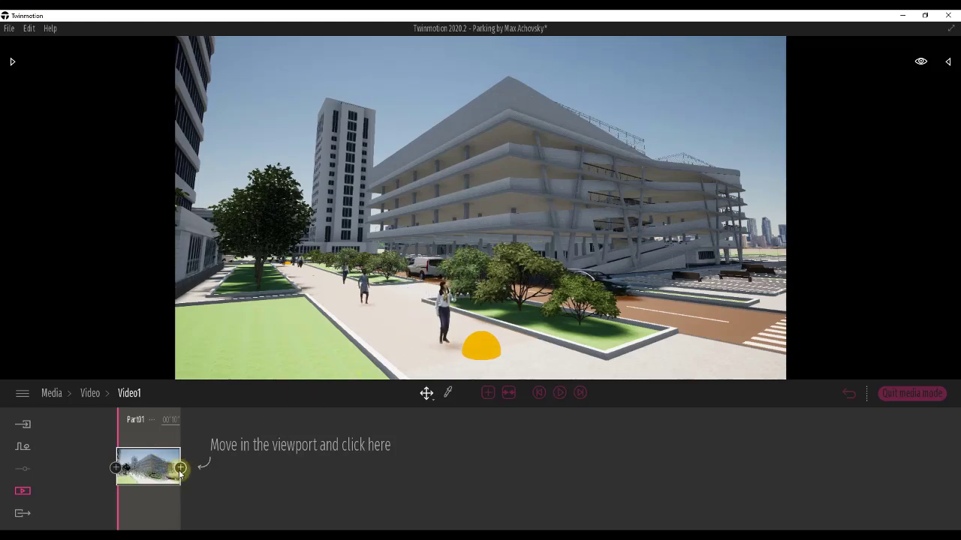
# Step: Bring the camera closer to the garage corner and re-capture the video's first keyframe from that view
pyautogui.scroll(5, 397, 287)
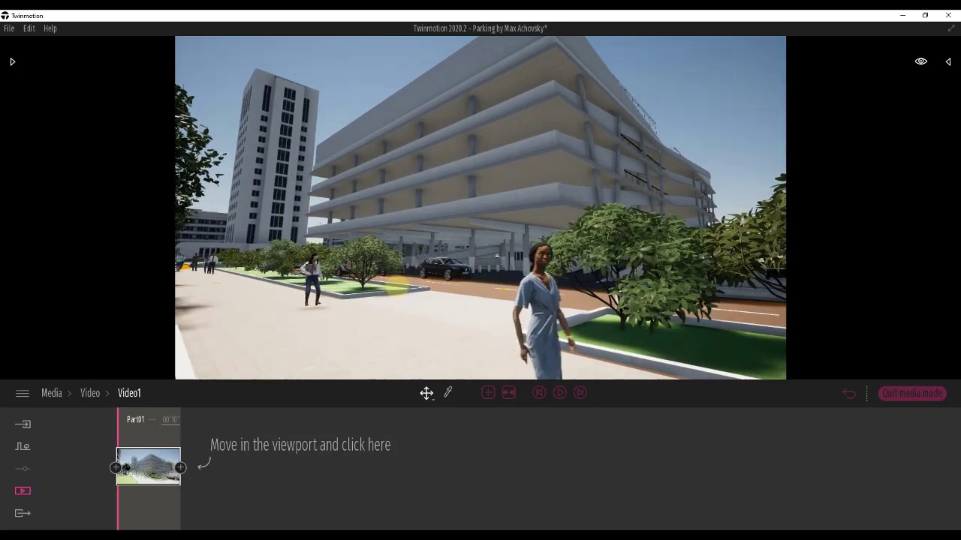
pyautogui.moveTo(398, 287); pyautogui.dragTo(560, 134, button='right')
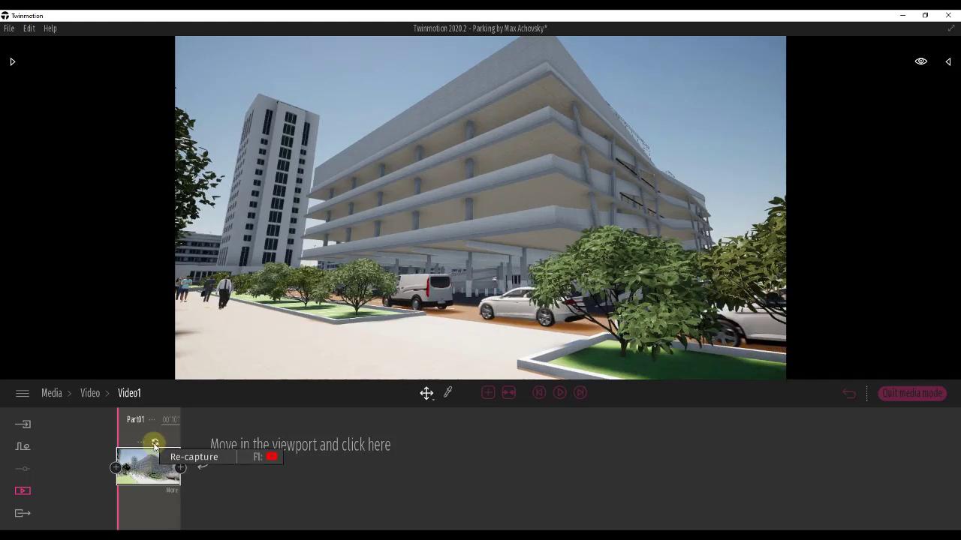
pyautogui.click(155, 443)
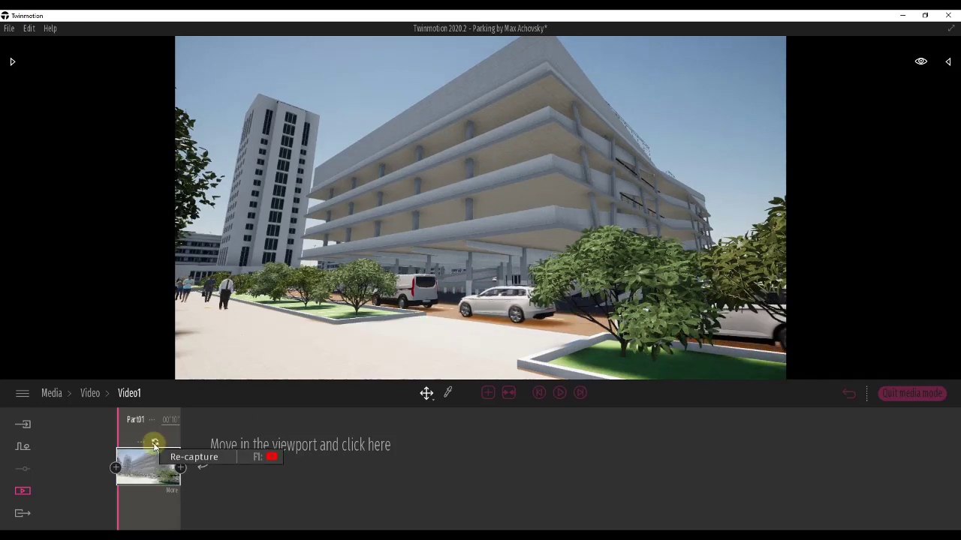
# Step: Narrow the camera's field of view for the first keyframe and return to the Video1 timeline
pyautogui.click(169, 491)
pyautogui.click(683, 458)
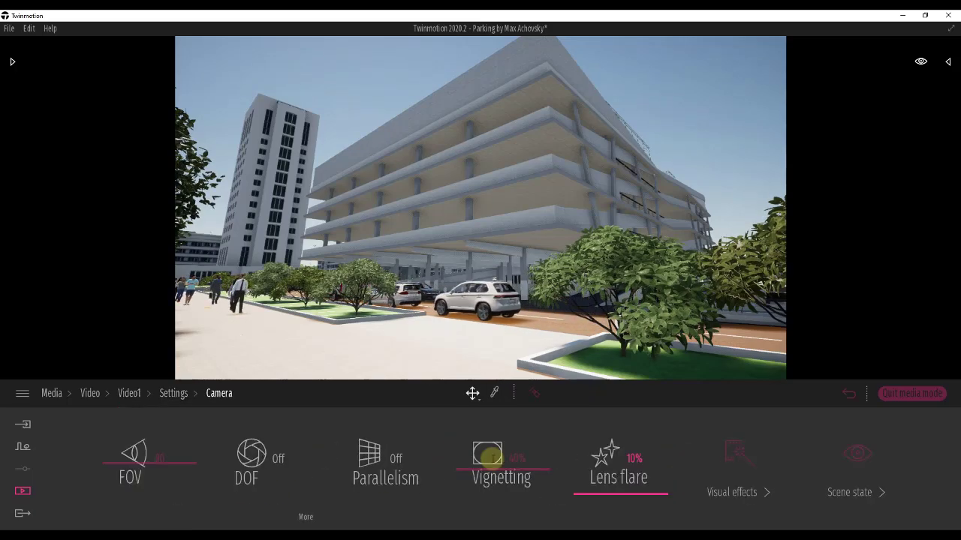
pyautogui.moveTo(145, 477); pyautogui.dragTo(155, 474)
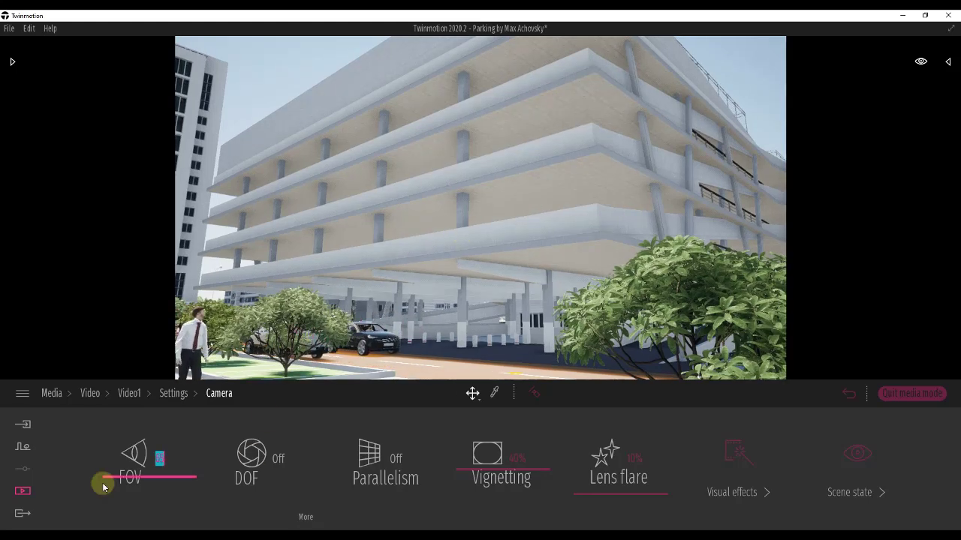
pyautogui.click(174, 394)
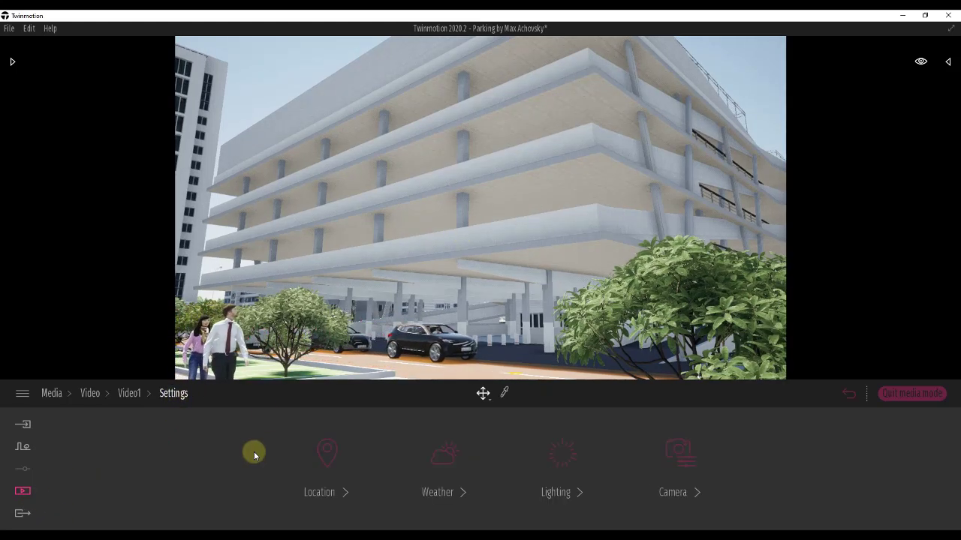
pyautogui.click(129, 394)
pyautogui.moveTo(152, 461)
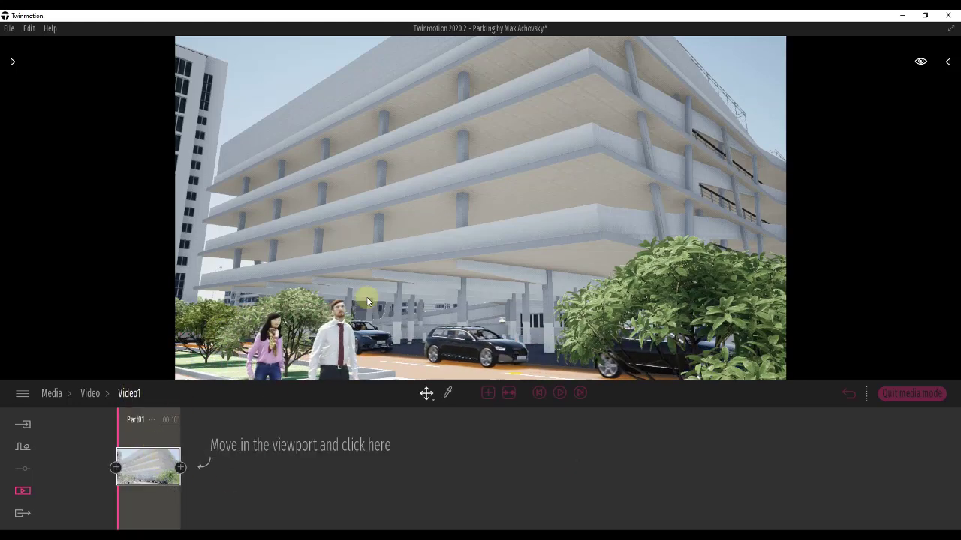
# Step: Add a second keyframe with a closer view along the garage facade and play the video from its first frame
pyautogui.press('w')
pyautogui.moveTo(325, 278); pyautogui.dragTo(327, 274, button='right')
pyautogui.moveTo(328, 273); pyautogui.dragTo(324, 275, button='middle')
pyautogui.moveTo(325, 274); pyautogui.dragTo(323, 275, button='right')
pyautogui.moveTo(323, 276); pyautogui.dragTo(321, 287)
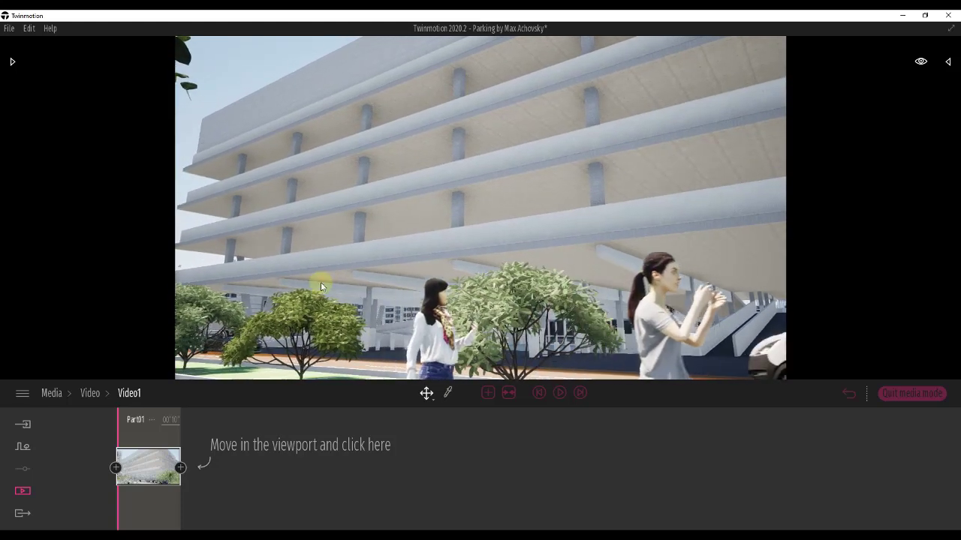
pyautogui.click(180, 468)
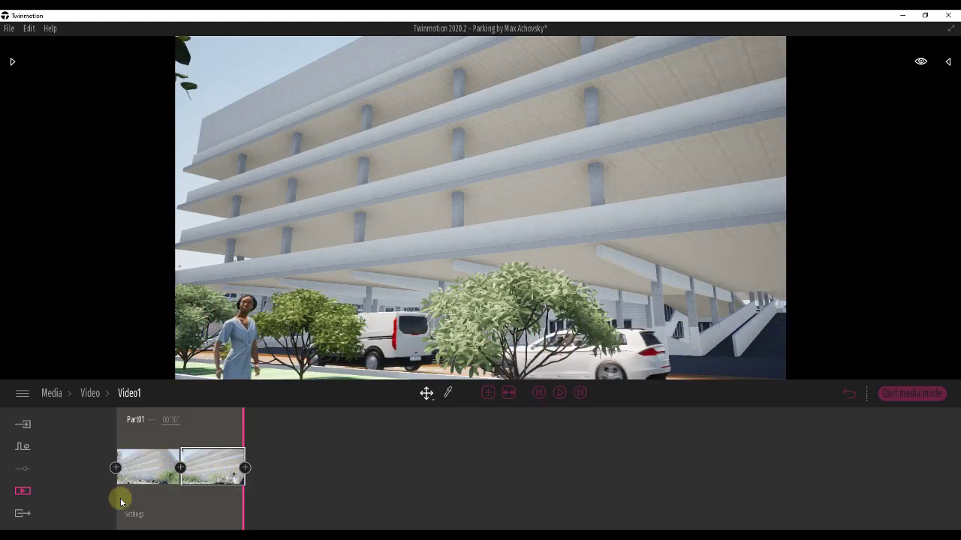
pyautogui.click(539, 394)
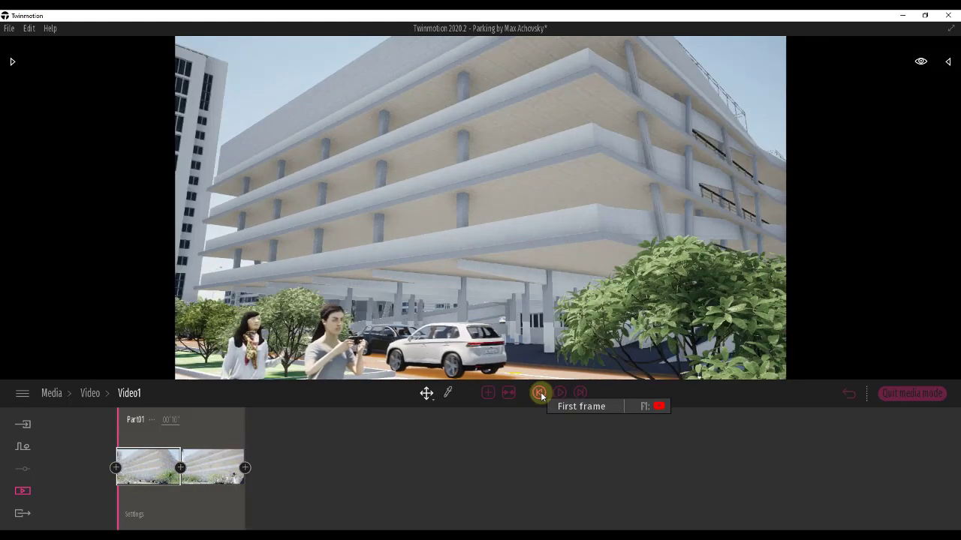
pyautogui.click(560, 393)
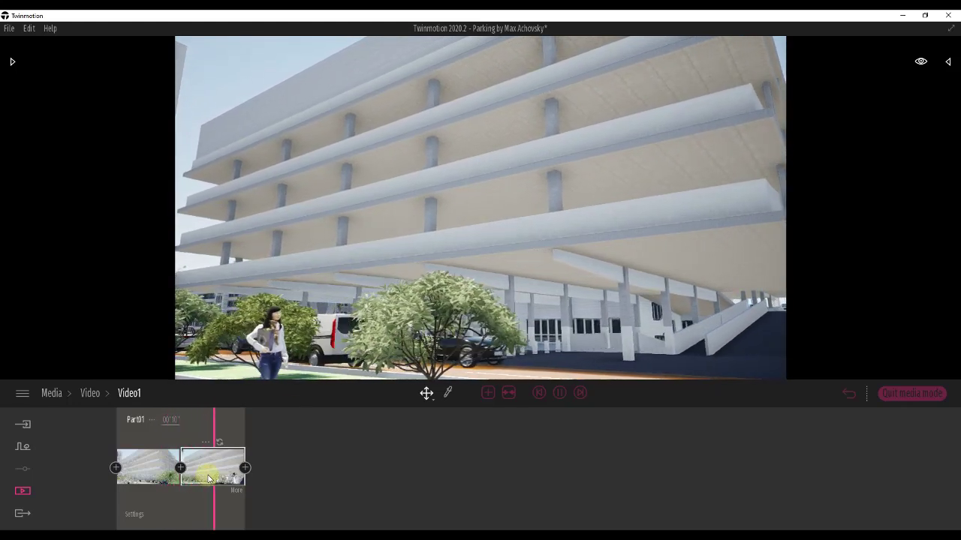
# Step: Set the duration of Part01 to 5 seconds, replay it from the first frame and scrub to its end
pyautogui.click(169, 421)
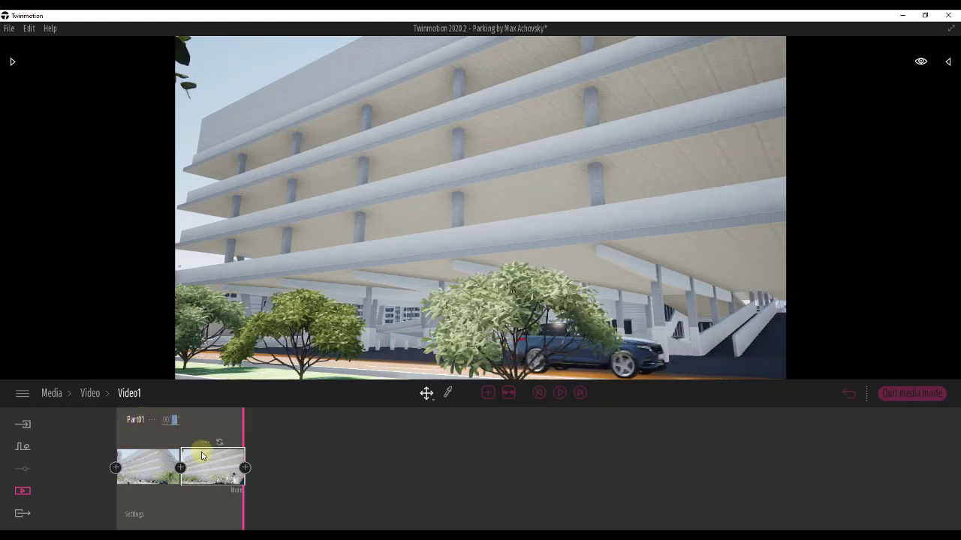
pyautogui.click(538, 393)
pyautogui.click(559, 393)
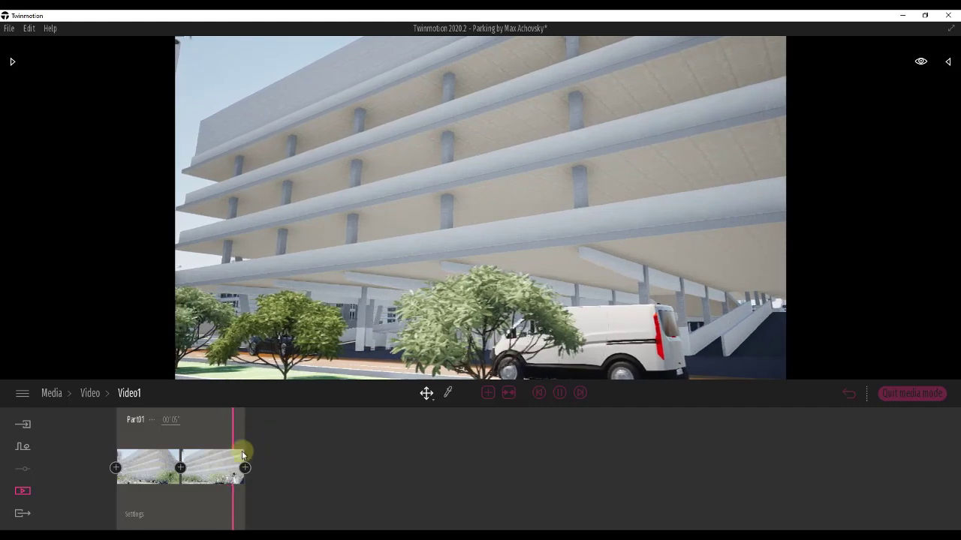
pyautogui.click(175, 470)
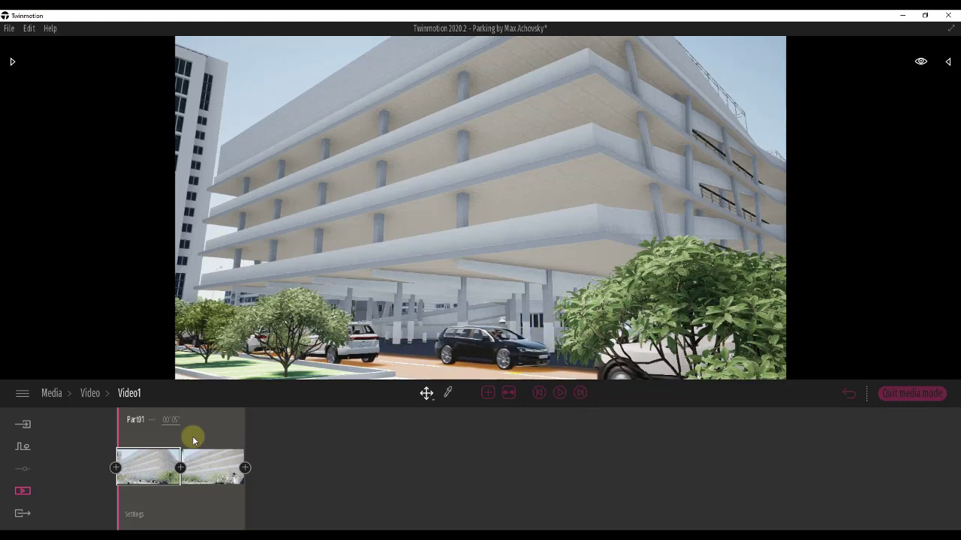
pyautogui.moveTo(129, 436); pyautogui.dragTo(246, 436)
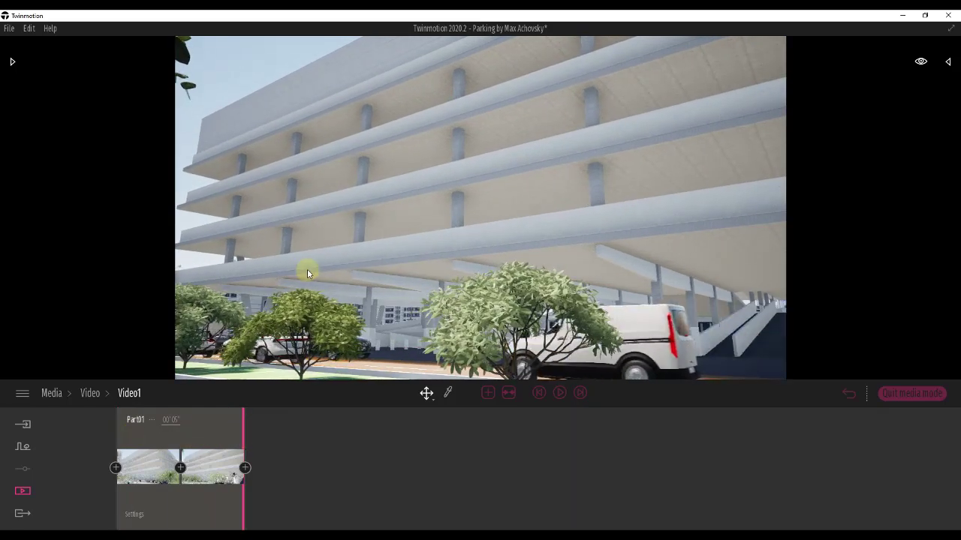
# Step: Add a third keyframe with a raised view from the garage's opposite end, looking along the facade and road
pyautogui.press('s')
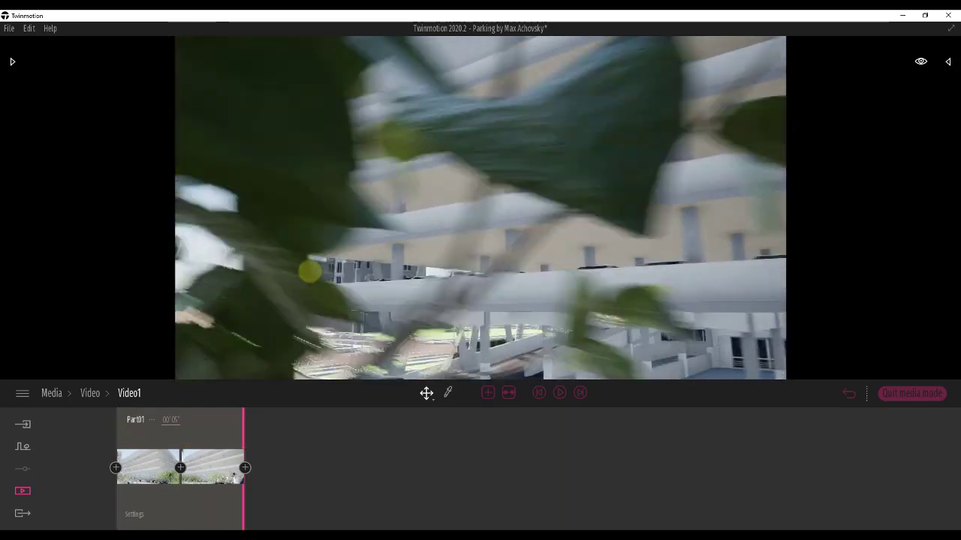
pyautogui.moveTo(309, 271)
pyautogui.mouseDown(button='right')
pyautogui.moveTo(362, 275)
pyautogui.moveTo(308, 270)
pyautogui.mouseUp(button='right')
pyautogui.press('s')
pyautogui.press('e')
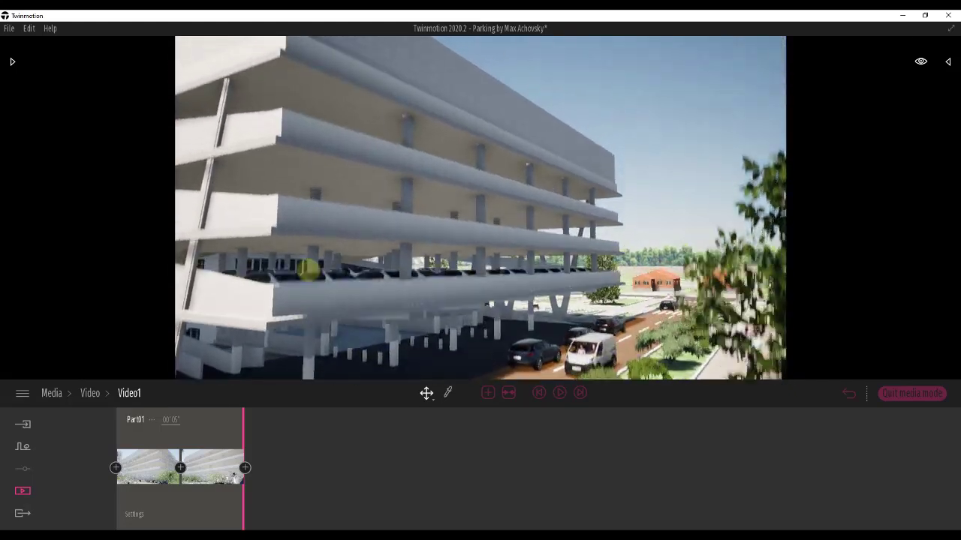
pyautogui.click(245, 469)
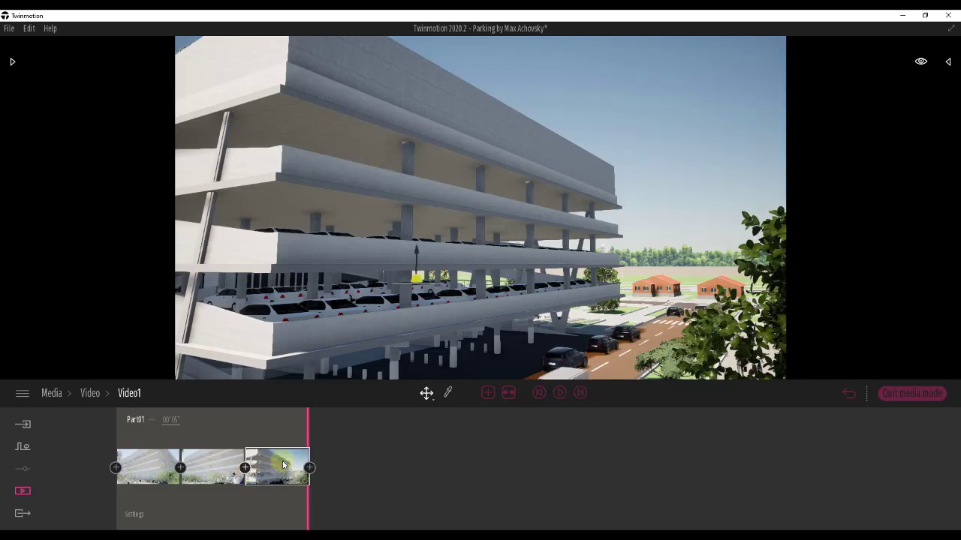
# Step: Scrub Part01 back to its second keyframe and play the transition towards the third keyframe
pyautogui.moveTo(231, 421); pyautogui.dragTo(187, 433)
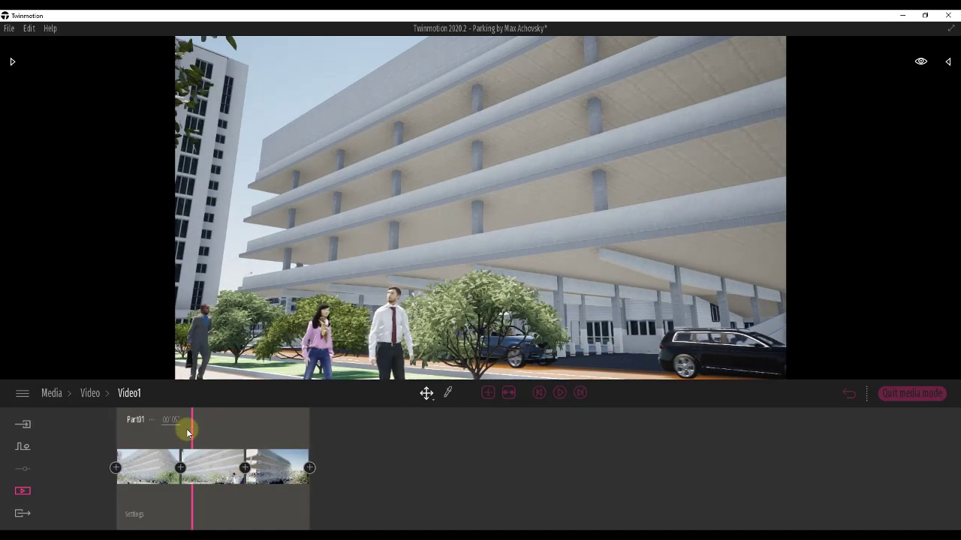
pyautogui.click(559, 392)
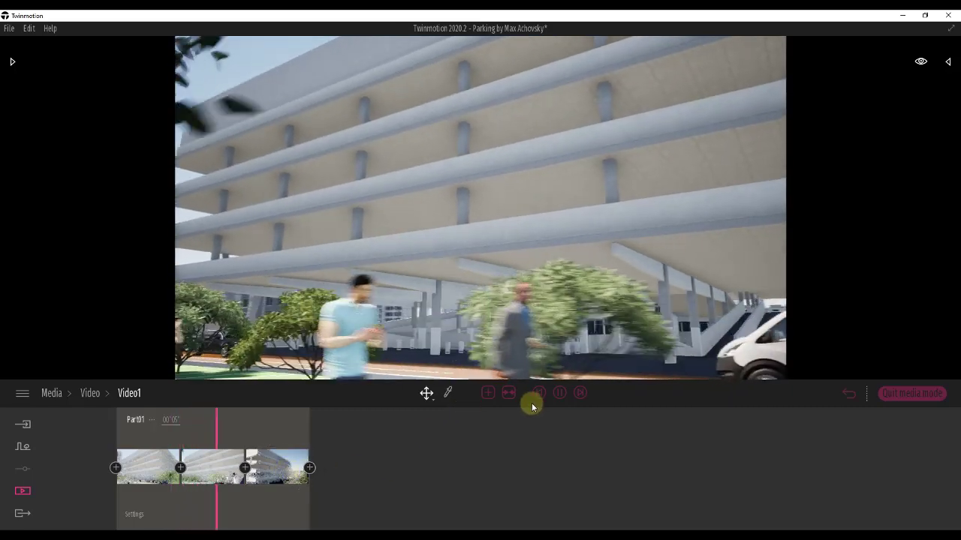
pyautogui.click(562, 392)
# Step: Delete the third keyframe from Part01 and create a new video part from the same raised view
pyautogui.click(269, 444)
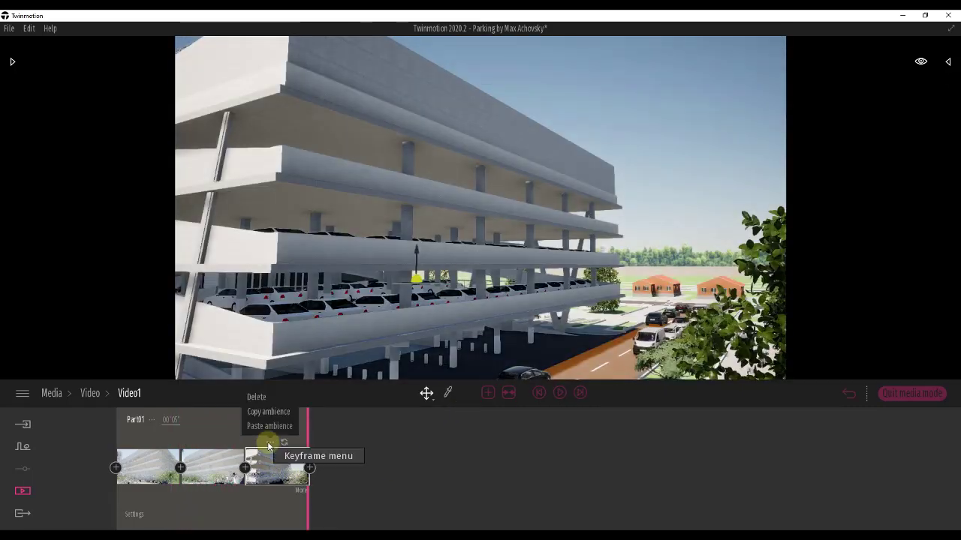
pyautogui.click(255, 396)
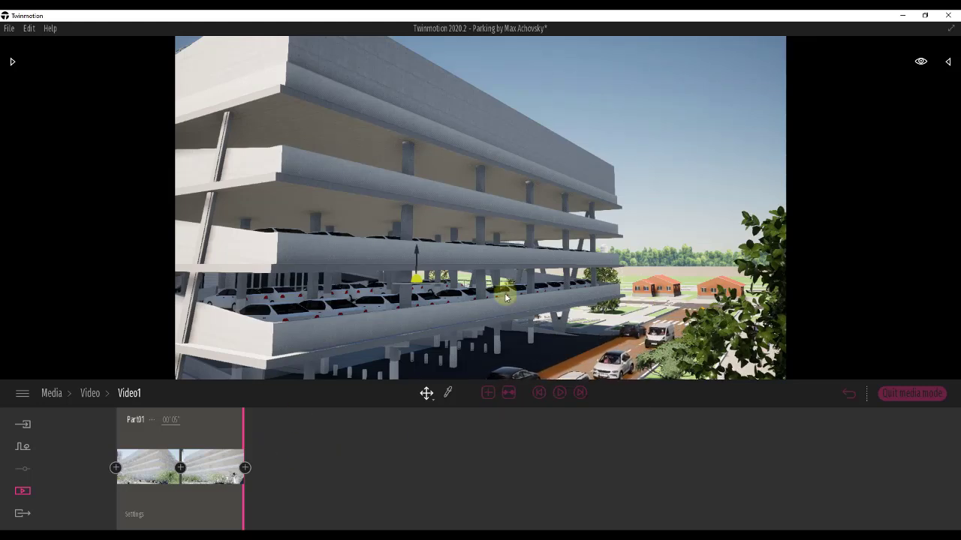
pyautogui.click(486, 397)
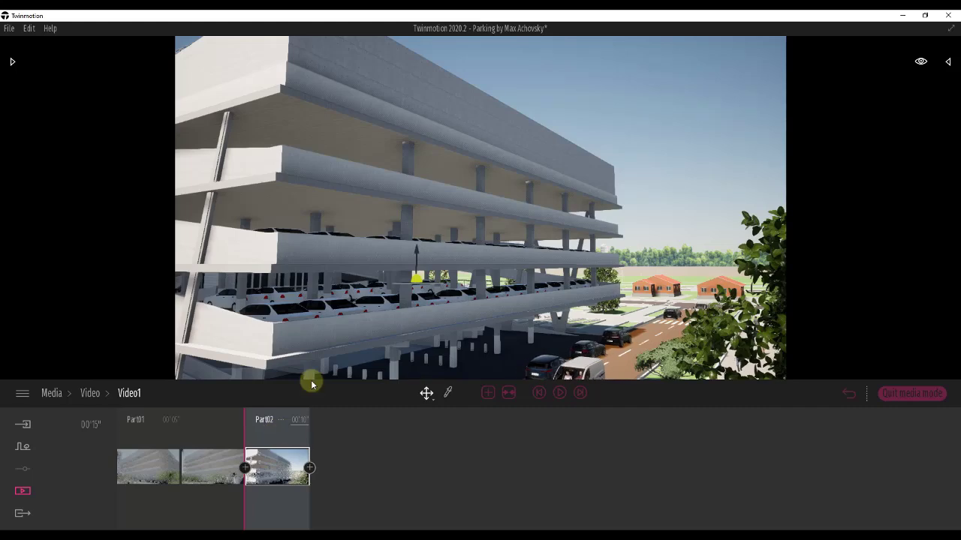
# Step: Add a second keyframe to Part02 with the camera lowered to the shrubs and pedestrians along the garage facade
pyautogui.click(209, 425)
pyautogui.click(274, 425)
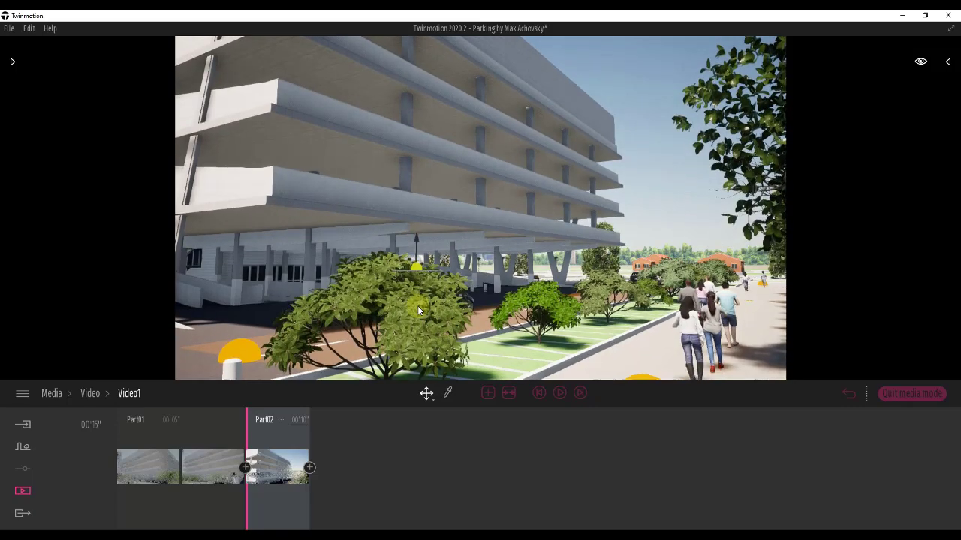
pyautogui.click(309, 469)
# Step: Play Part02 from near its start, stop it and set the part's duration to 5 seconds
pyautogui.moveTo(372, 426); pyautogui.dragTo(249, 431)
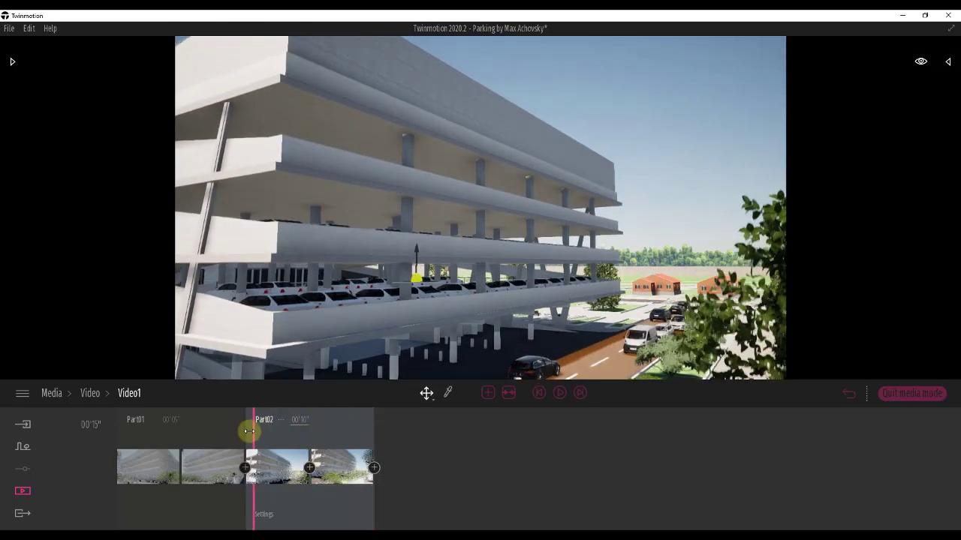
pyautogui.click(561, 392)
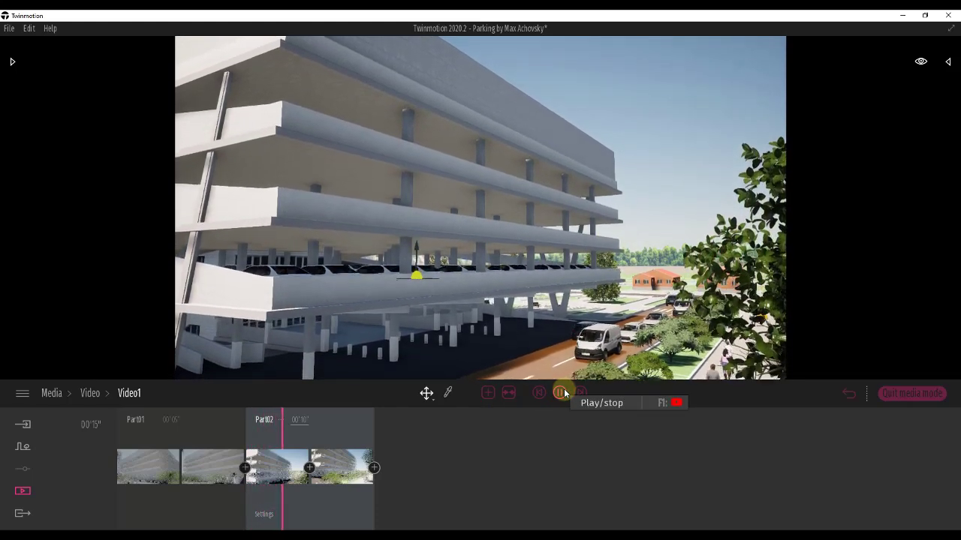
pyautogui.click(560, 392)
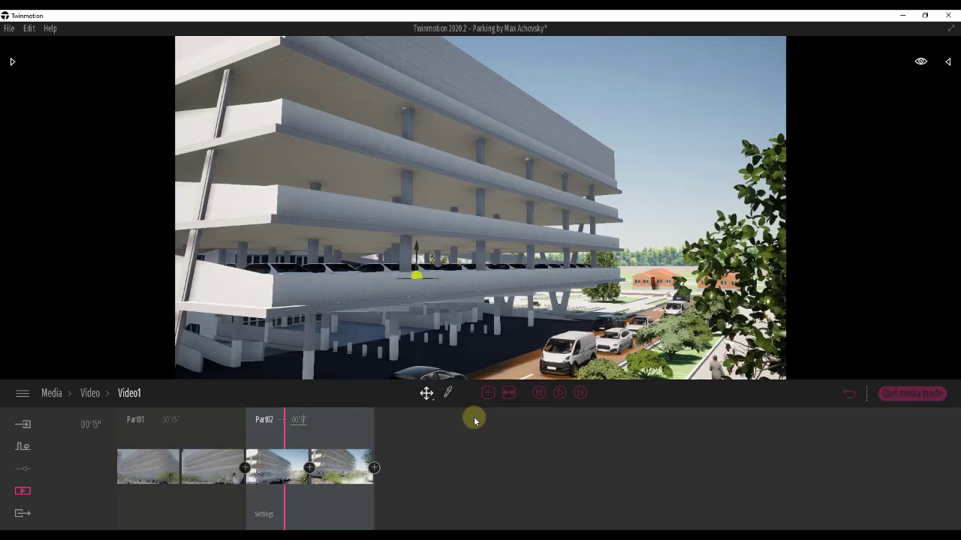
# Step: Play the video from the second half of Part01 into Part02 to check the cut between them
pyautogui.click(221, 421)
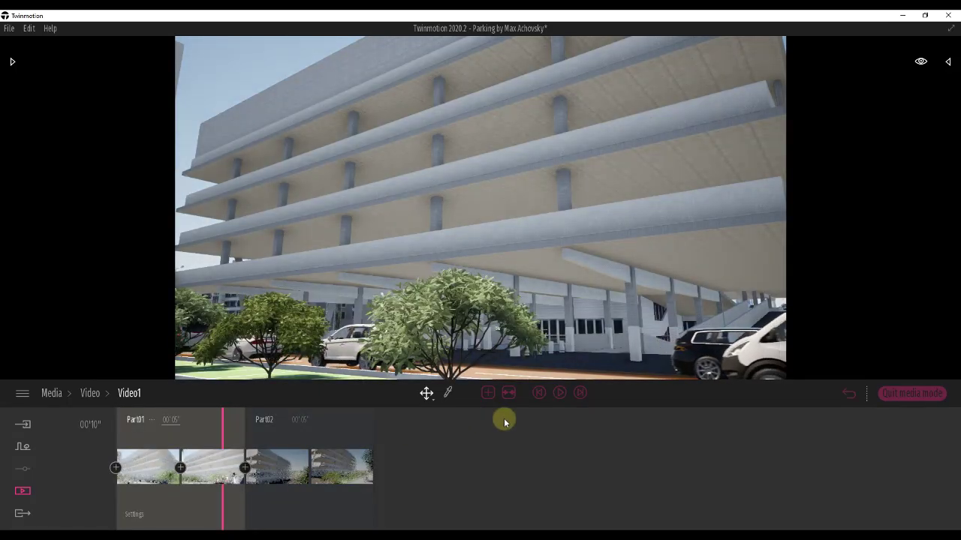
pyautogui.click(560, 393)
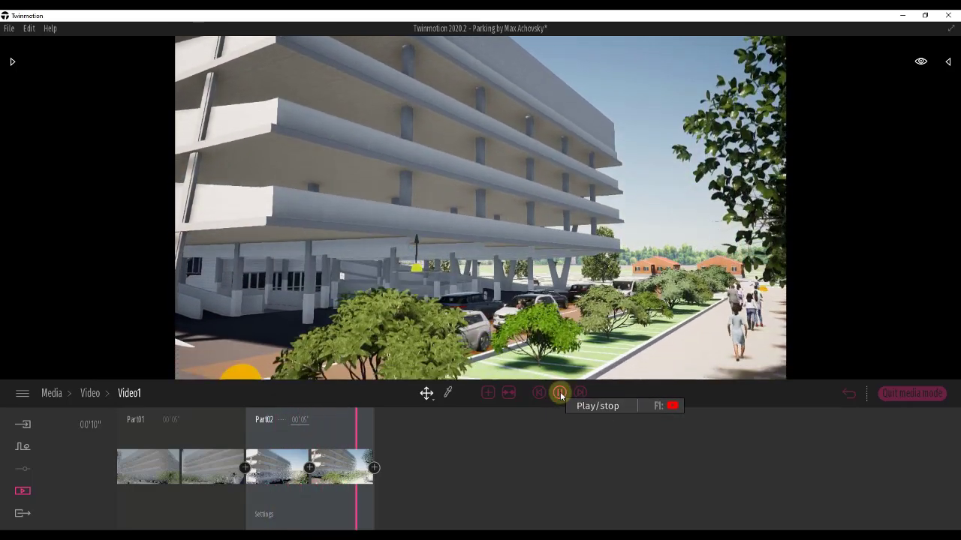
pyautogui.click(560, 392)
# Step: Shift Part01's weather from clear towards cloudy and turn off the weather particles
pyautogui.moveTo(162, 429); pyautogui.dragTo(120, 420)
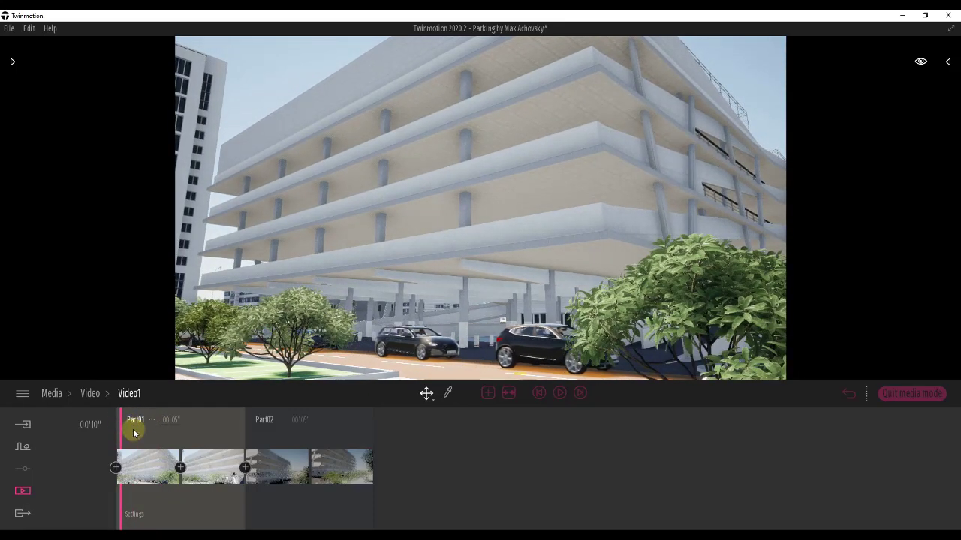
pyautogui.click(132, 515)
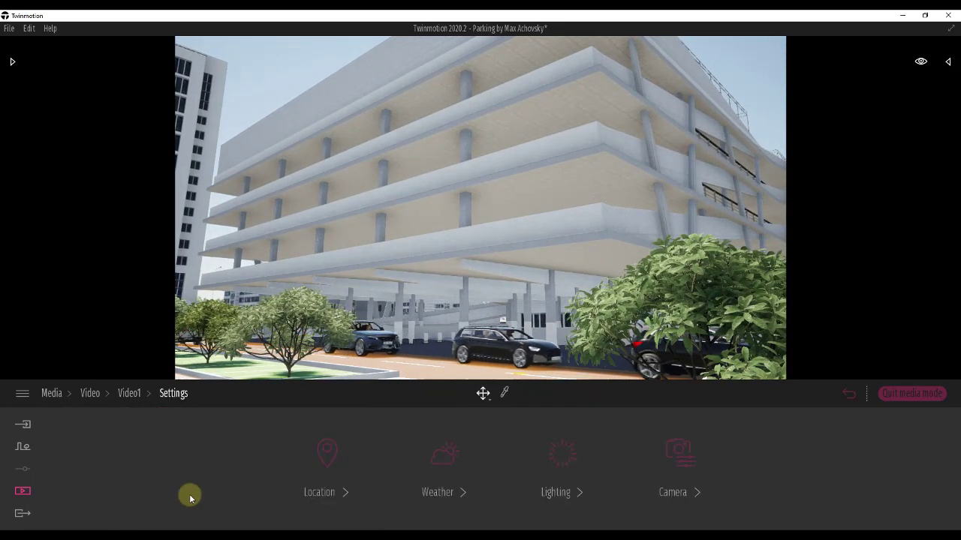
pyautogui.click(446, 463)
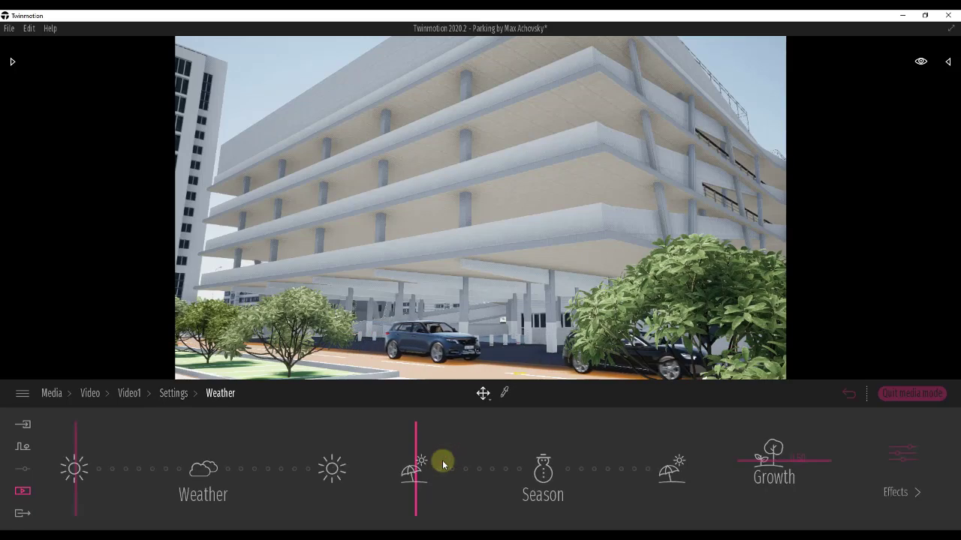
pyautogui.moveTo(120, 466); pyautogui.dragTo(170, 482)
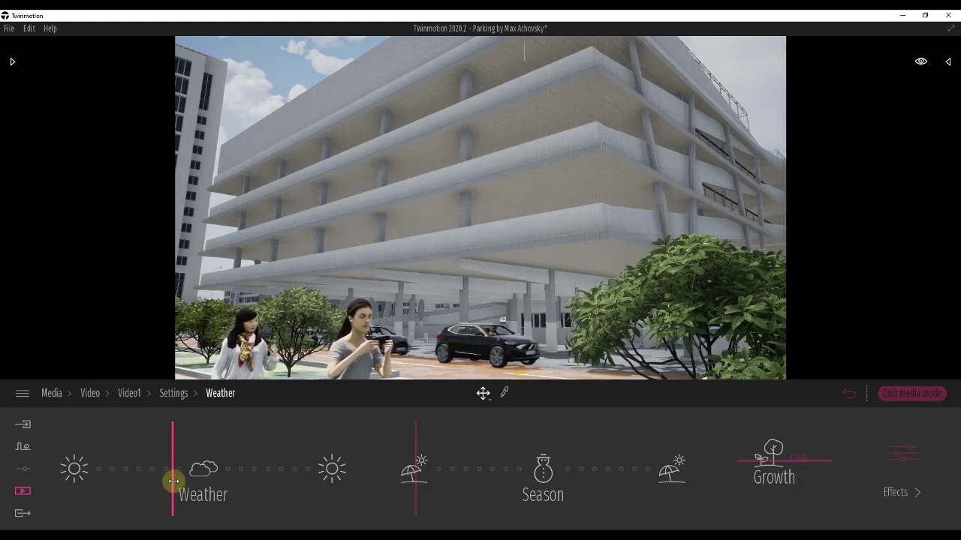
pyautogui.moveTo(174, 481); pyautogui.dragTo(171, 482)
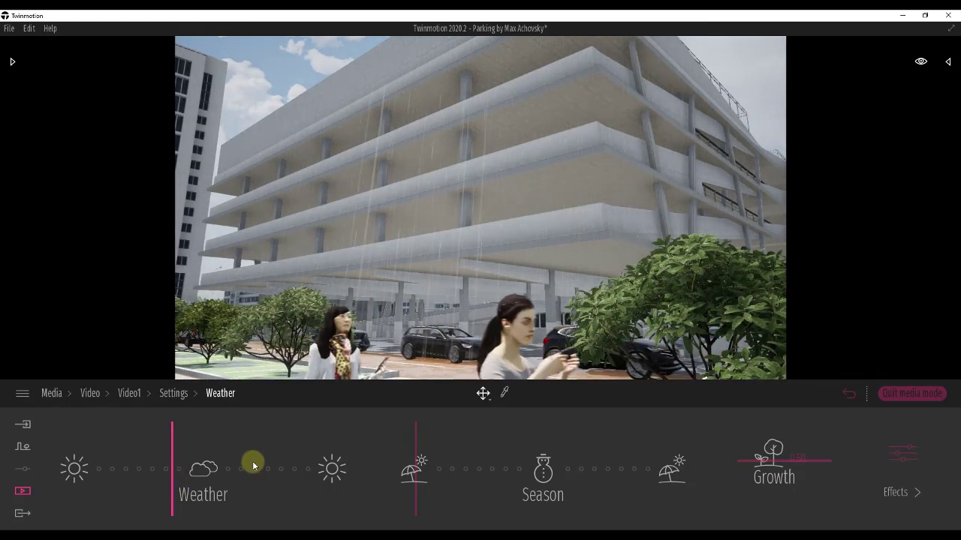
pyautogui.click(917, 492)
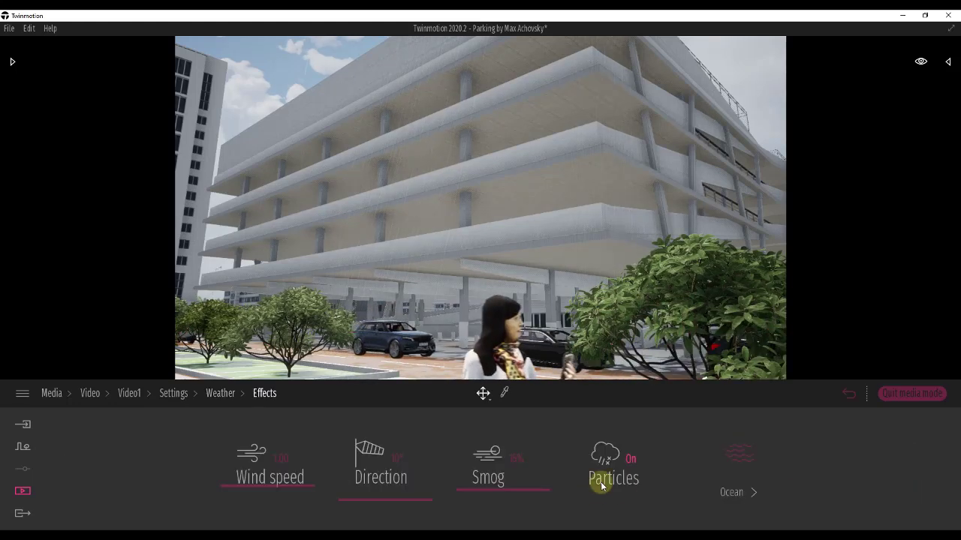
pyautogui.click(614, 459)
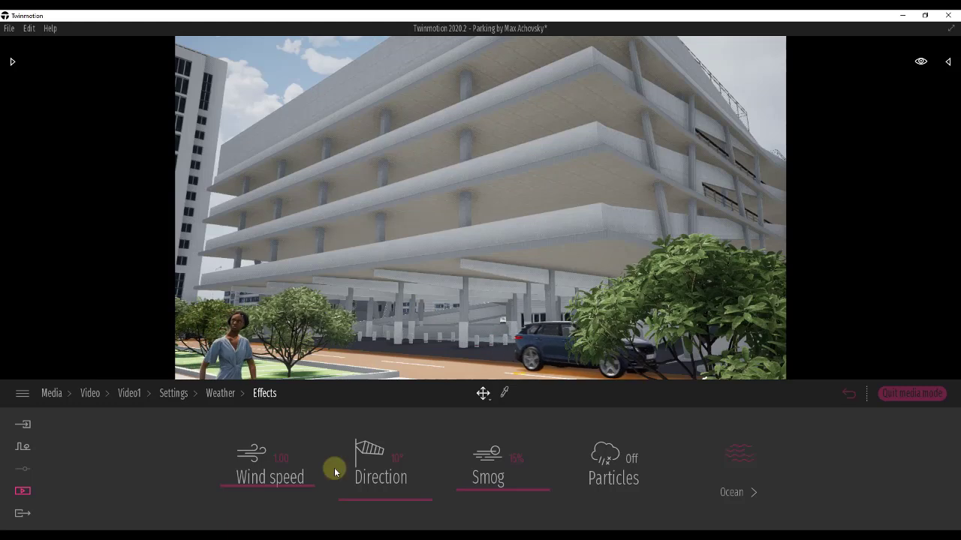
pyautogui.click(221, 396)
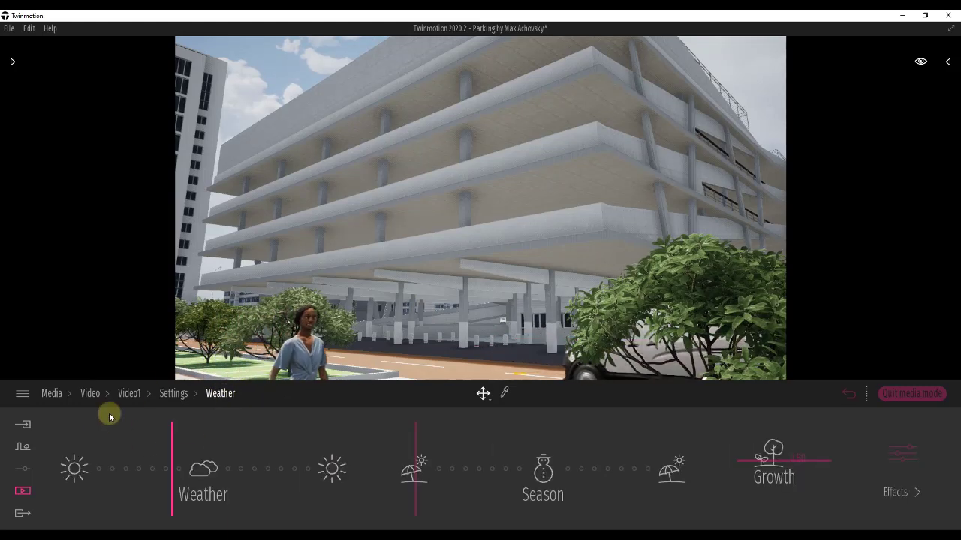
# Step: Adjust Part01's north offset so sunlight hits the garage facade and set the time of day to 13:56
pyautogui.click(174, 395)
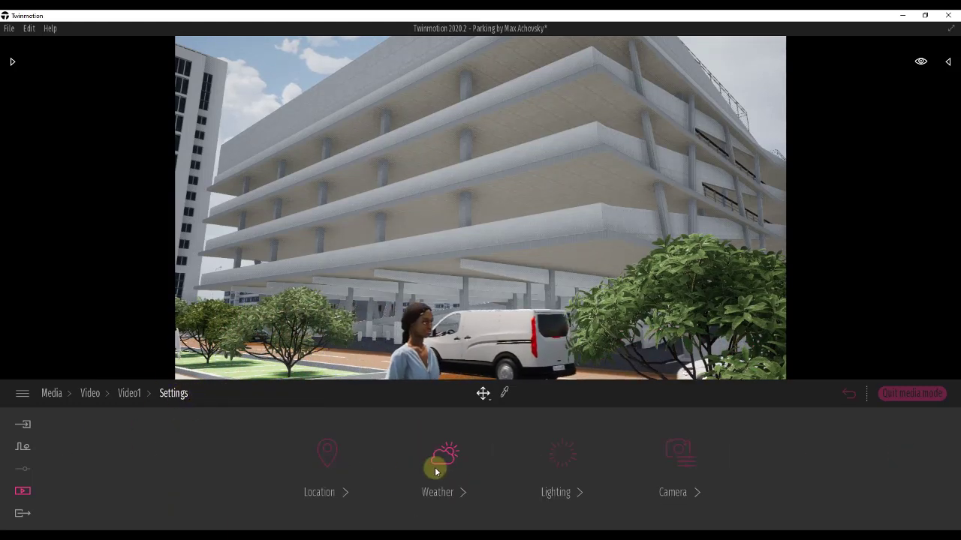
pyautogui.click(335, 481)
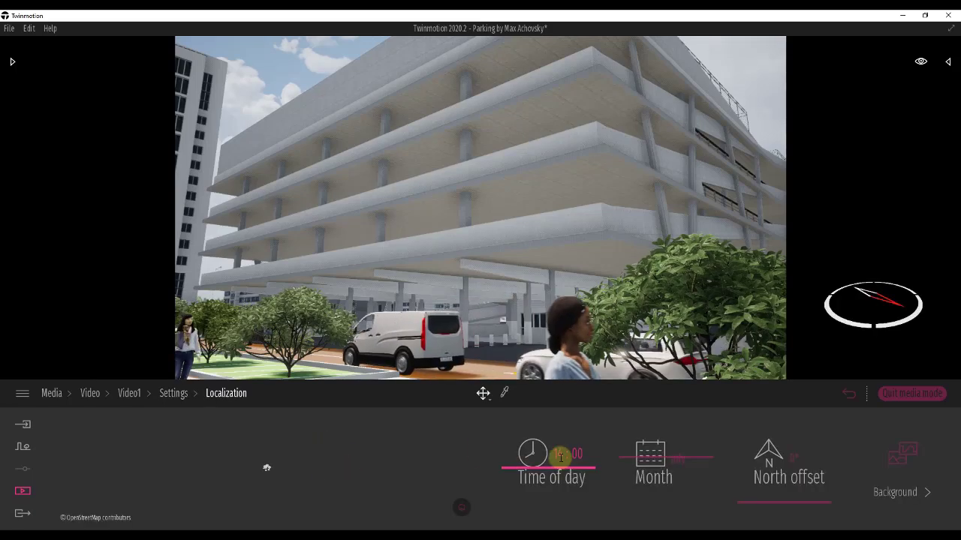
pyautogui.moveTo(767, 469); pyautogui.dragTo(758, 442)
pyautogui.moveTo(563, 463)
pyautogui.mouseDown()
pyautogui.moveTo(573, 486)
pyautogui.moveTo(580, 467)
pyautogui.mouseUp()
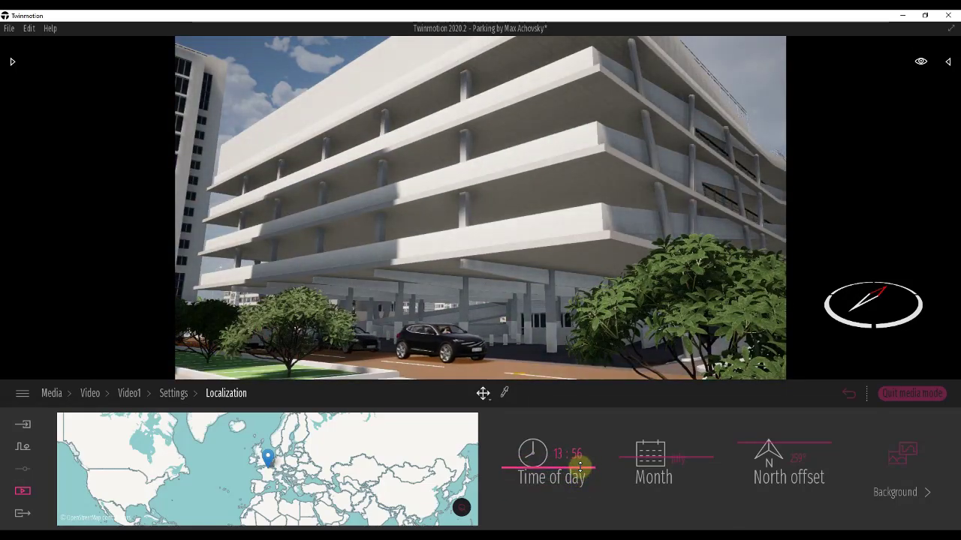
pyautogui.click(171, 396)
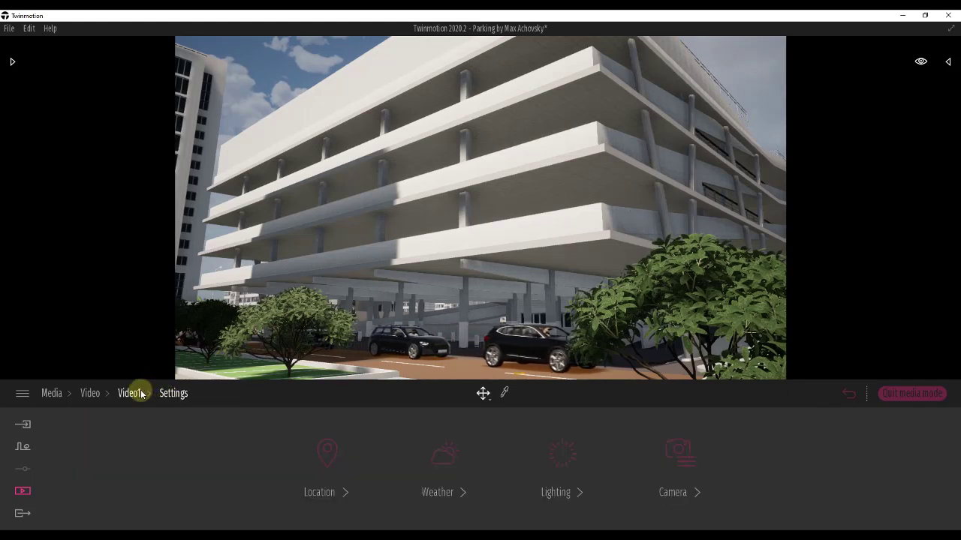
# Step: Set Part01's lighting exposure to 1.00 and return to the Video1 timeline
pyautogui.click(563, 457)
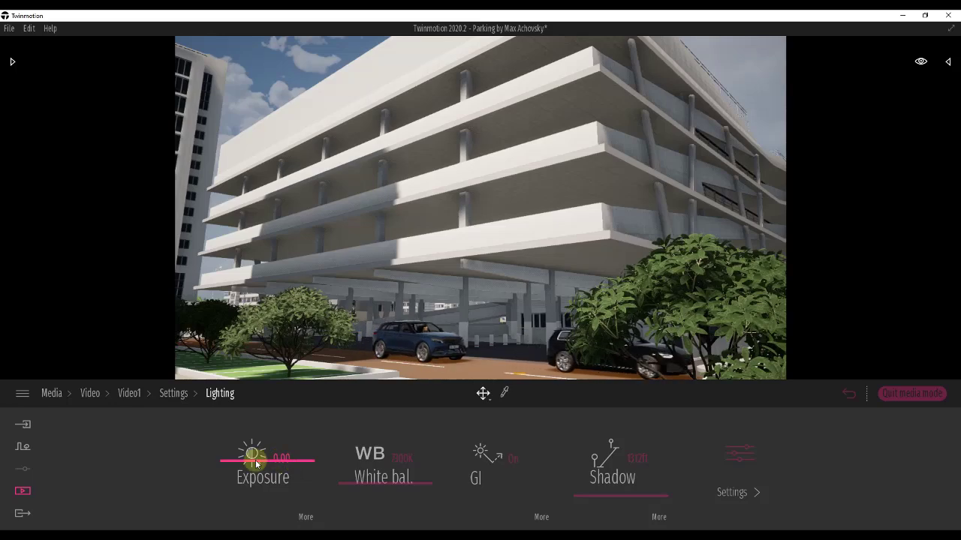
pyautogui.moveTo(256, 463); pyautogui.dragTo(279, 458)
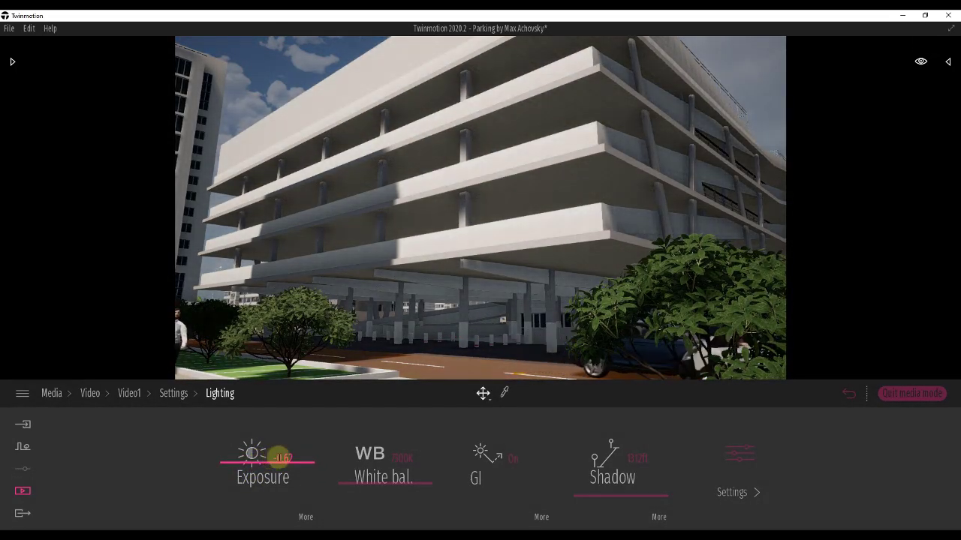
pyautogui.write('1')
pyautogui.press('Return')
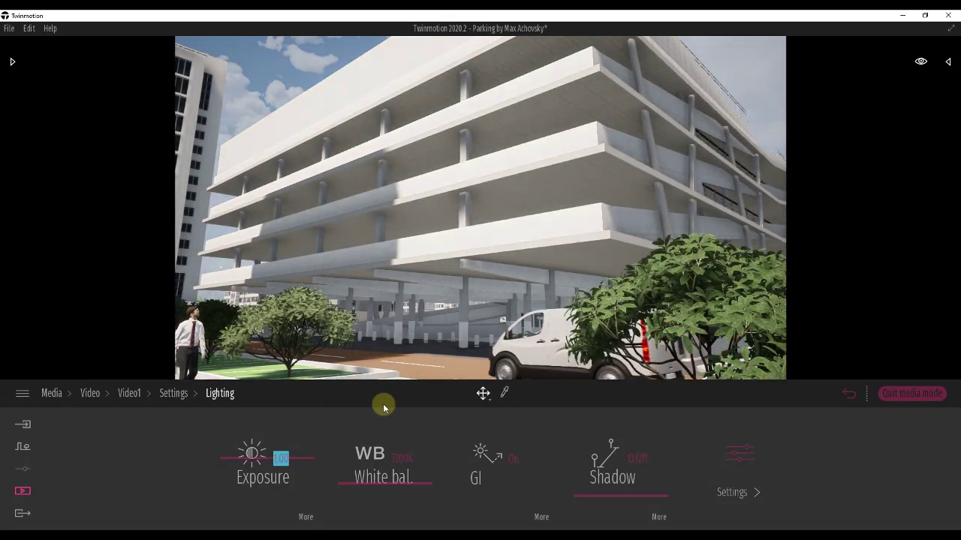
pyautogui.click(172, 397)
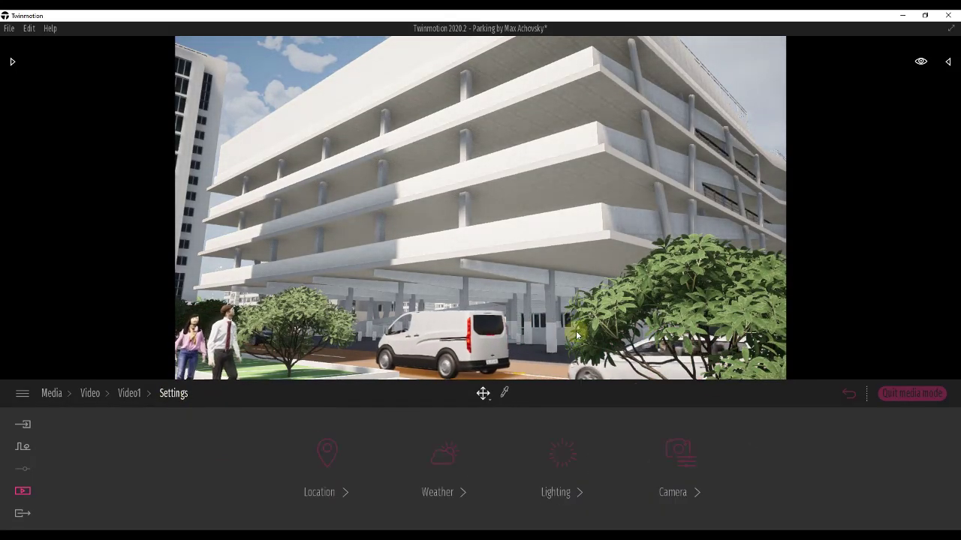
pyautogui.click(126, 393)
# Step: Check Part02's ambience and copy the ambience of Part01's second keyframe
pyautogui.moveTo(121, 422); pyautogui.dragTo(272, 440)
pyautogui.click(260, 516)
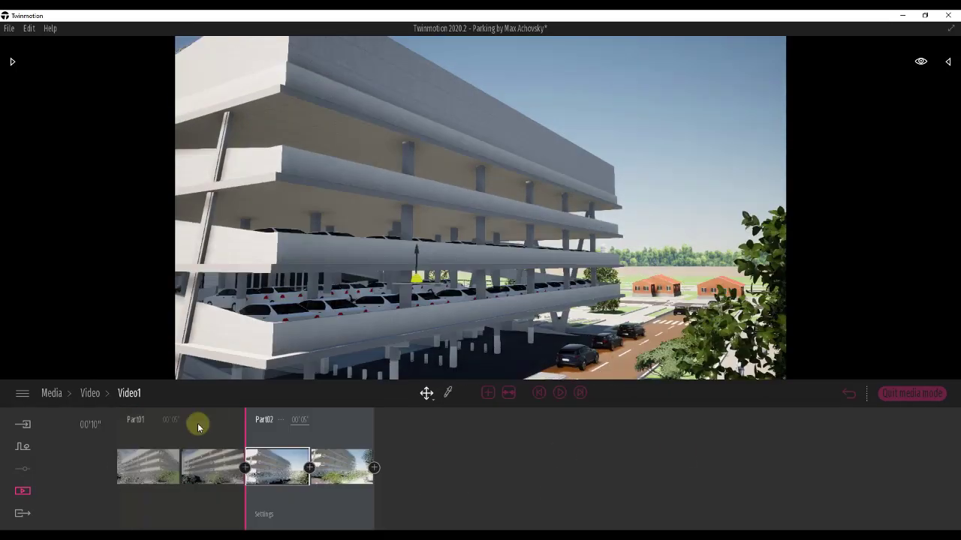
pyautogui.click(199, 439)
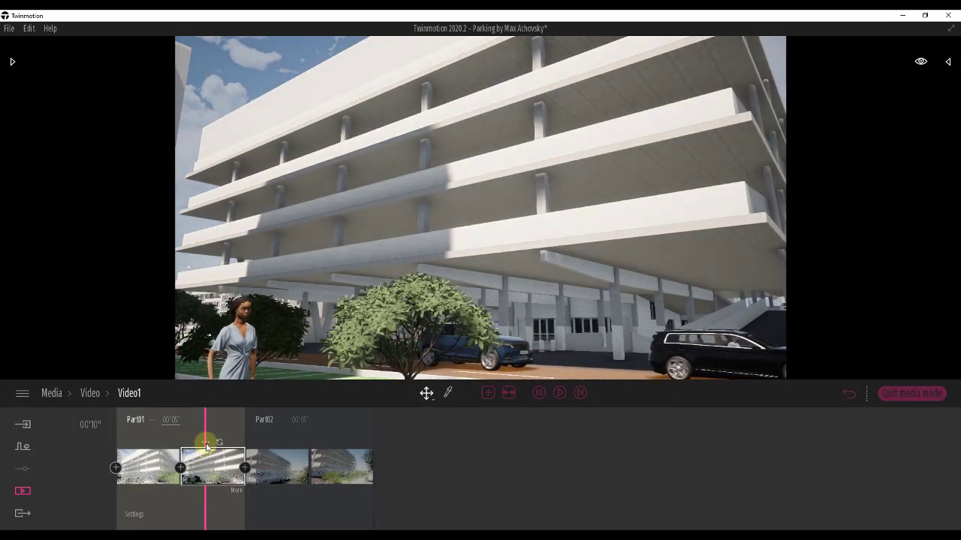
pyautogui.click(207, 445)
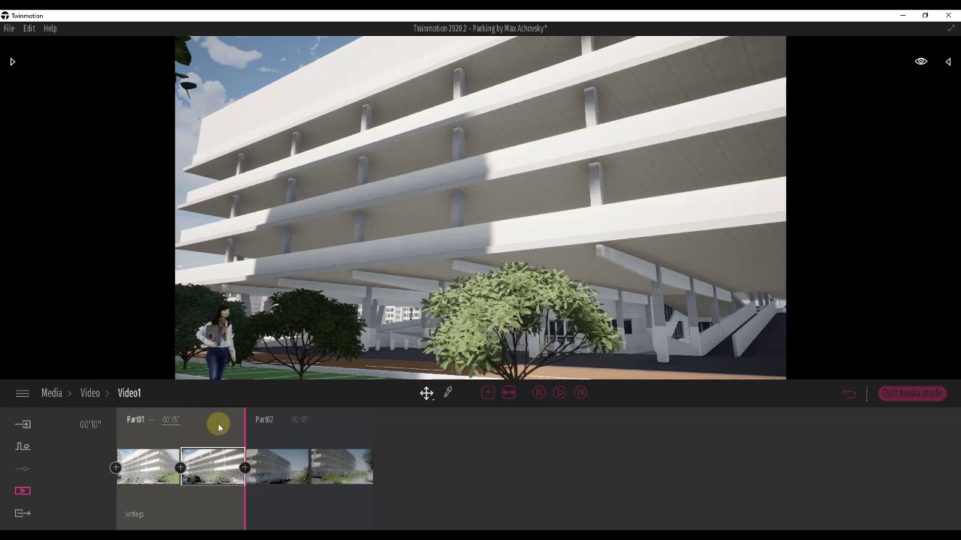
# Step: Paste the copied ambience onto both Part02 keyframes and move the playhead back to the start of Part01
pyautogui.click(264, 443)
pyautogui.click(273, 457)
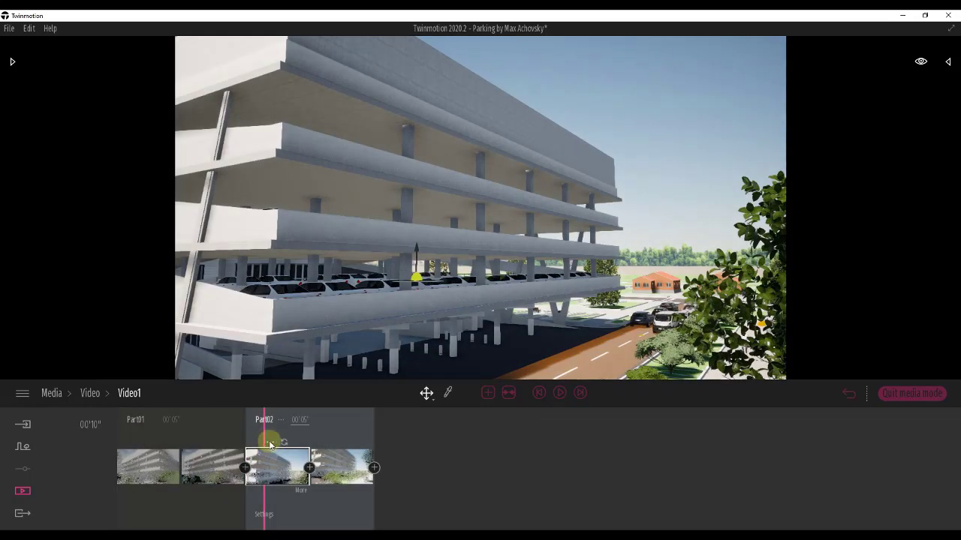
pyautogui.click(269, 445)
pyautogui.click(270, 427)
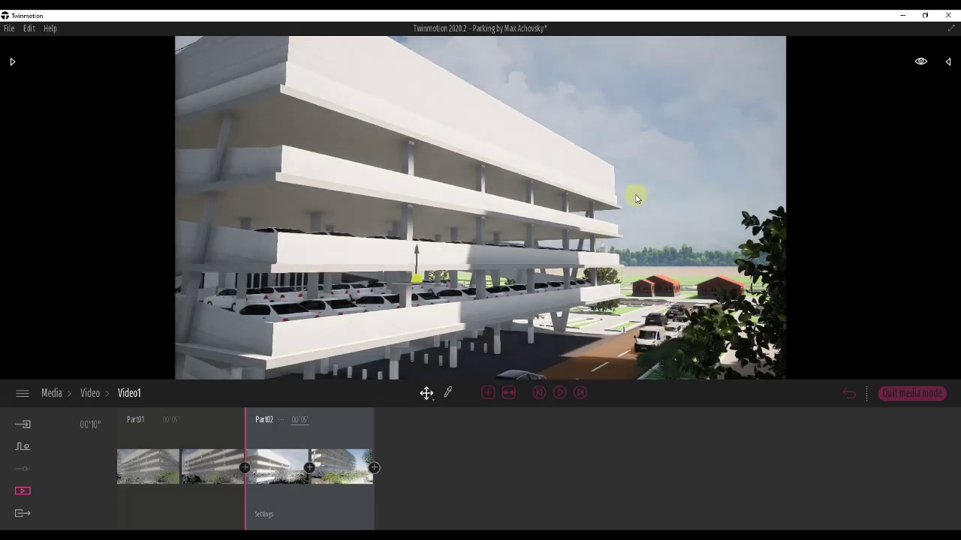
pyautogui.click(336, 444)
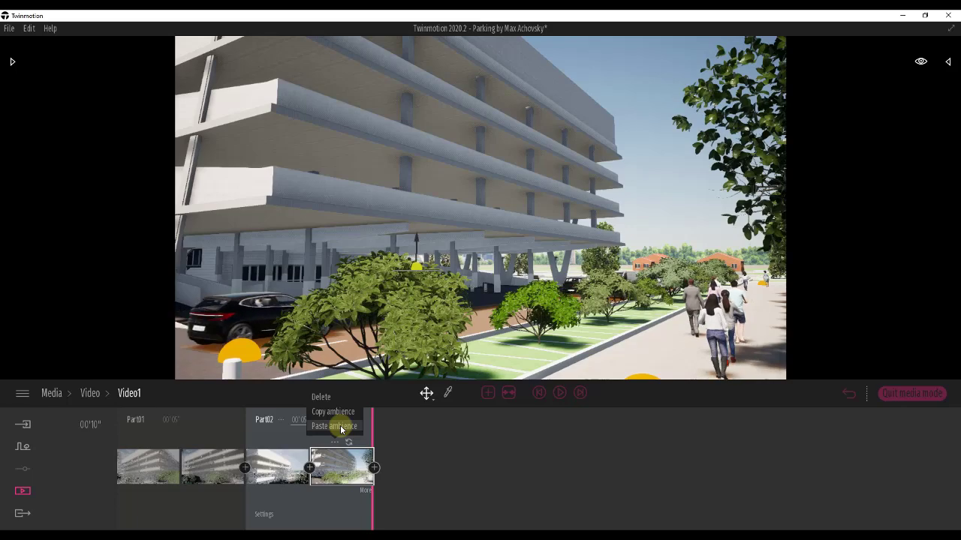
pyautogui.click(337, 426)
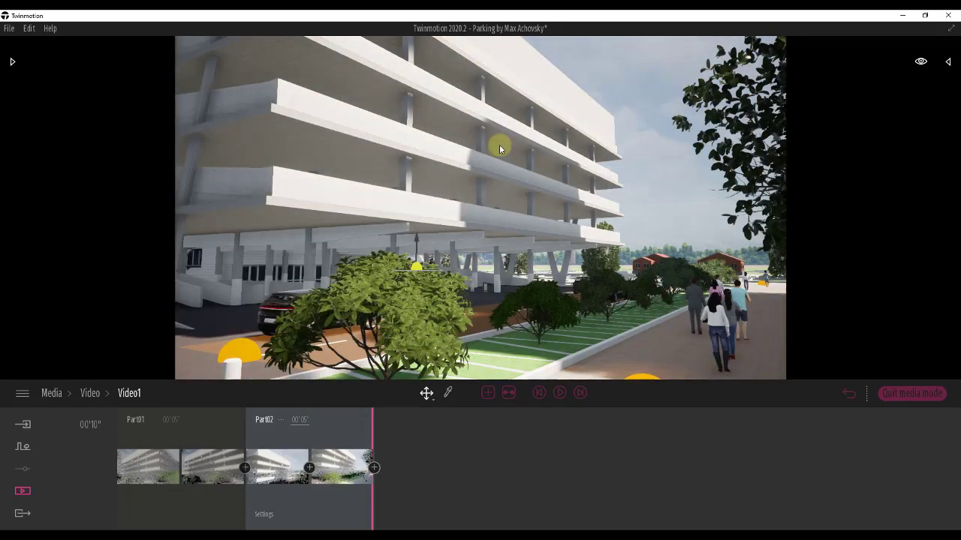
pyautogui.moveTo(124, 424)
pyautogui.mouseDown()
pyautogui.moveTo(354, 429)
pyautogui.moveTo(170, 433)
pyautogui.moveTo(215, 435)
pyautogui.moveTo(358, 433)
pyautogui.moveTo(113, 434)
pyautogui.mouseUp()
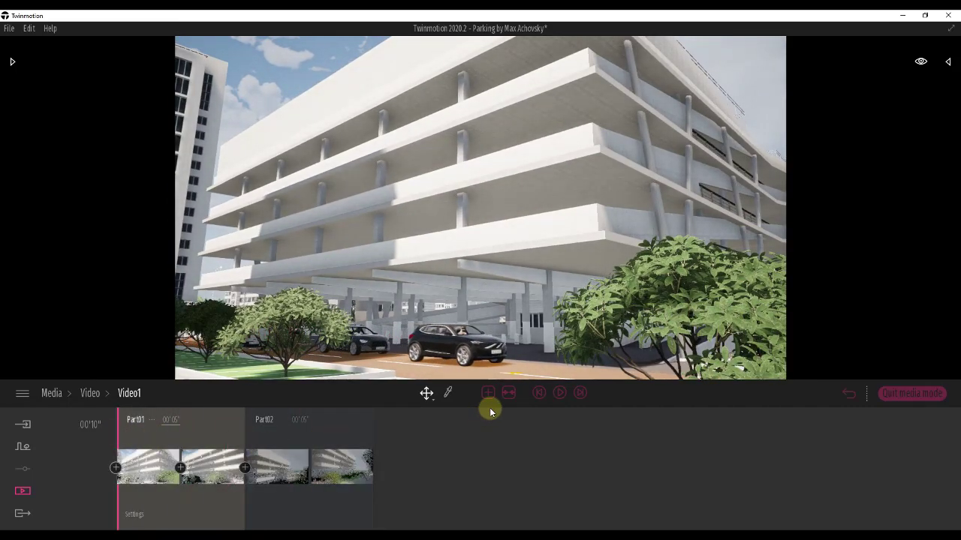
# Step: Switch Video1's output size to Custom and open its additional settings
pyautogui.click(91, 395)
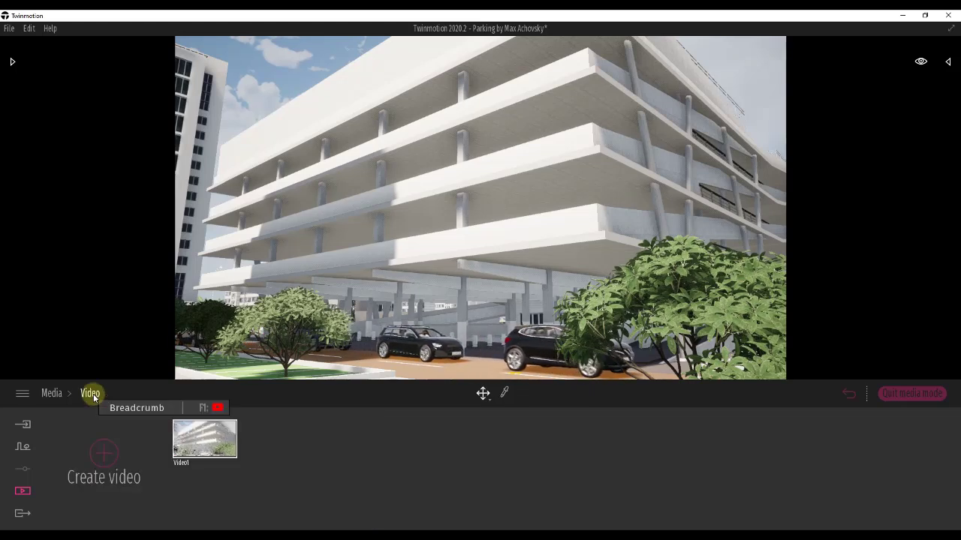
pyautogui.click(229, 466)
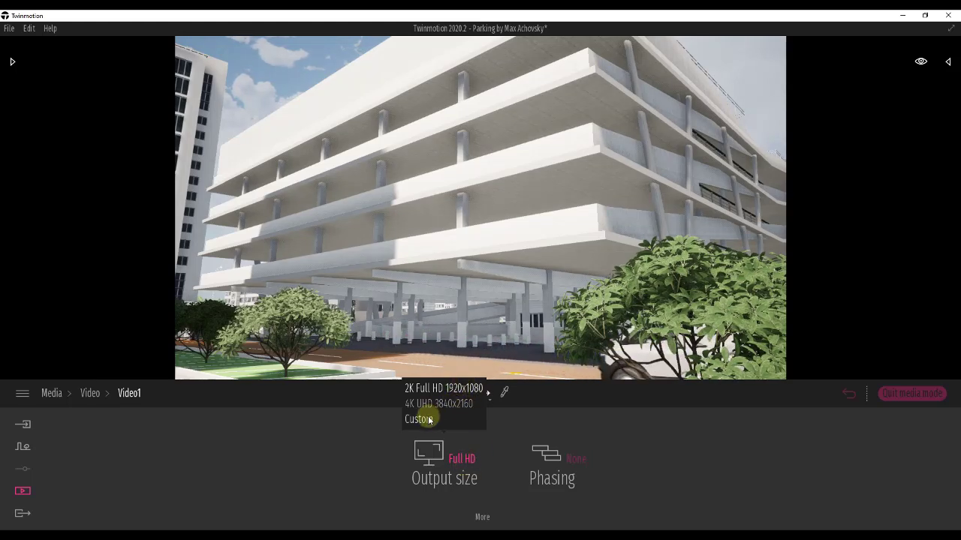
pyautogui.click(463, 458)
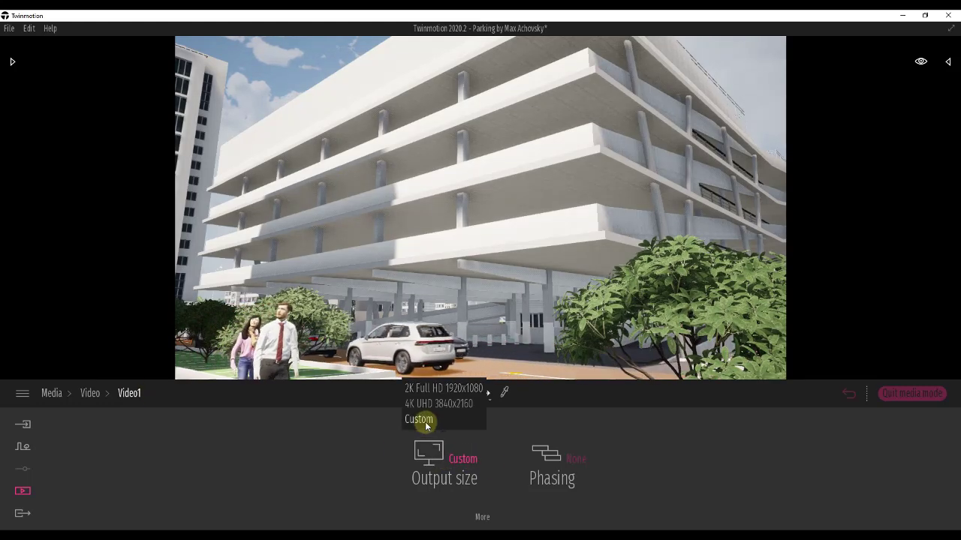
pyautogui.click(481, 516)
# Step: Set the custom output size to a width of 1280 and a height of 720, then return to Video1's settings
pyautogui.click(473, 458)
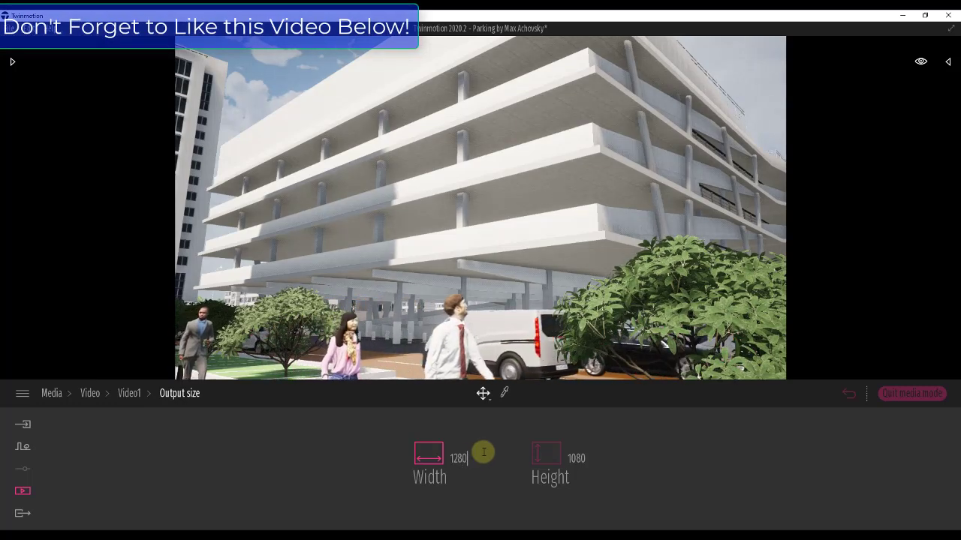
pyautogui.write('1280')
pyautogui.click(593, 458)
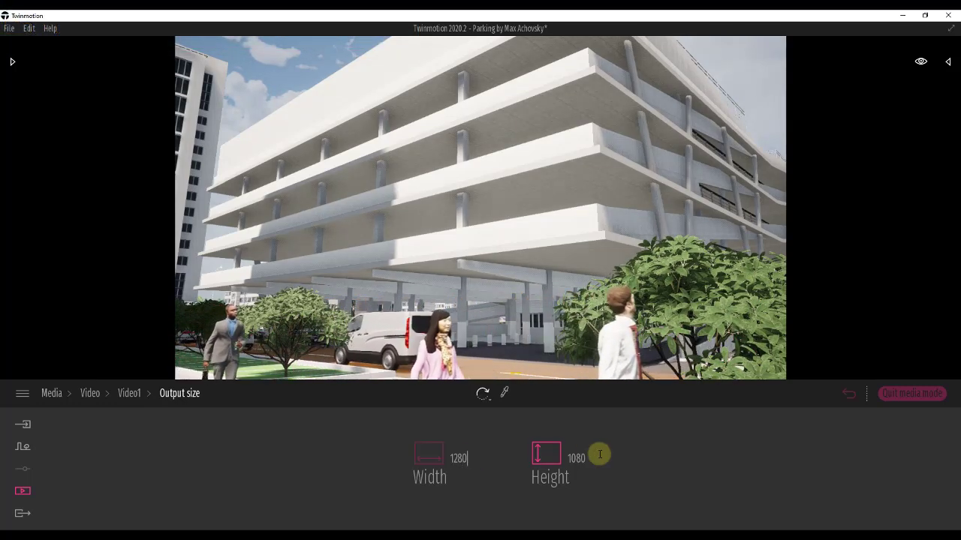
pyautogui.moveTo(590, 459); pyautogui.dragTo(543, 448)
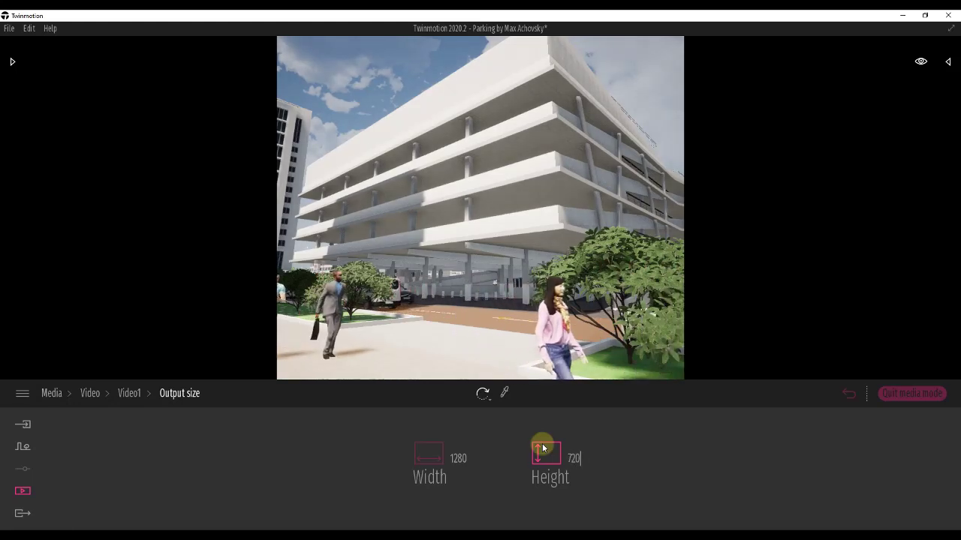
pyautogui.click(479, 457)
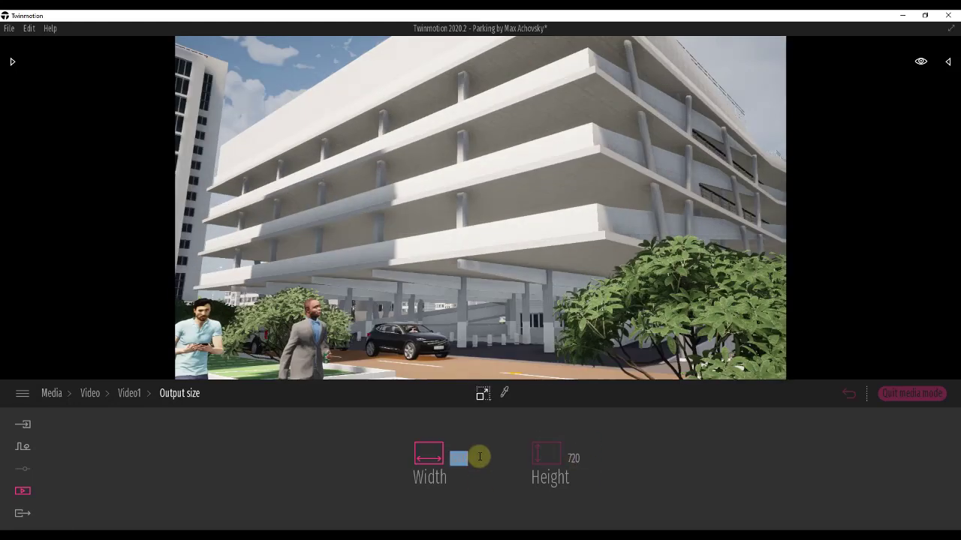
pyautogui.click(127, 393)
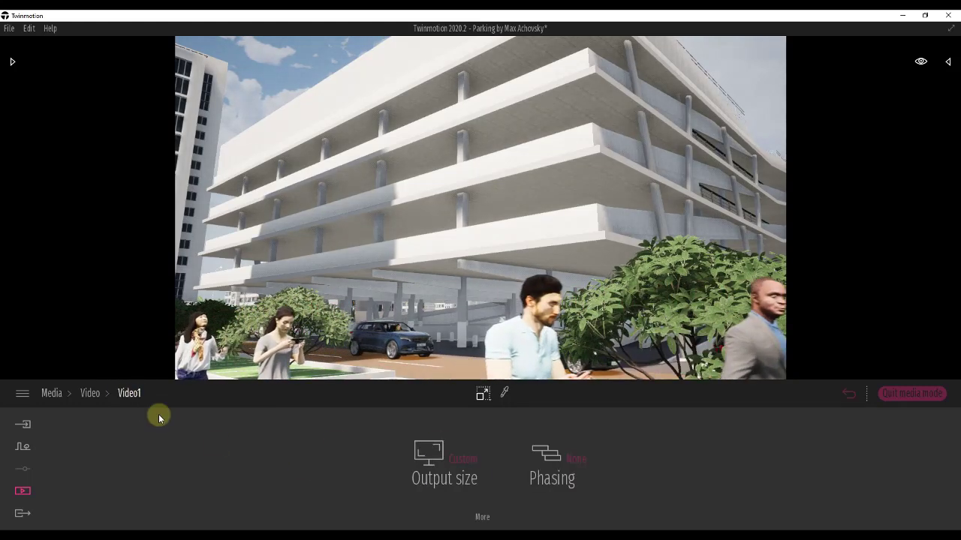
# Step: Reopen the Video1 timeline, play the animation through into Part02, and return the playhead to the start of Part01
pyautogui.click(90, 393)
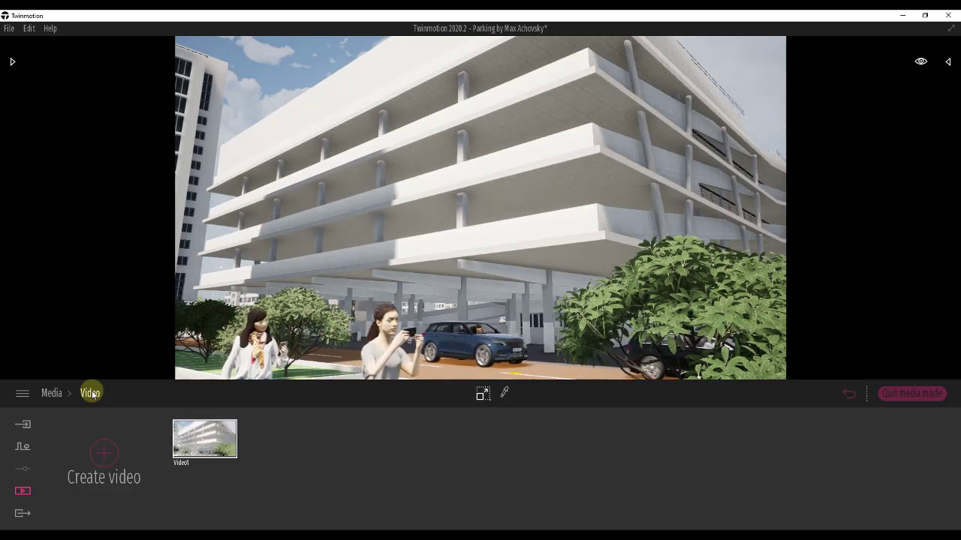
pyautogui.click(205, 442)
pyautogui.click(554, 396)
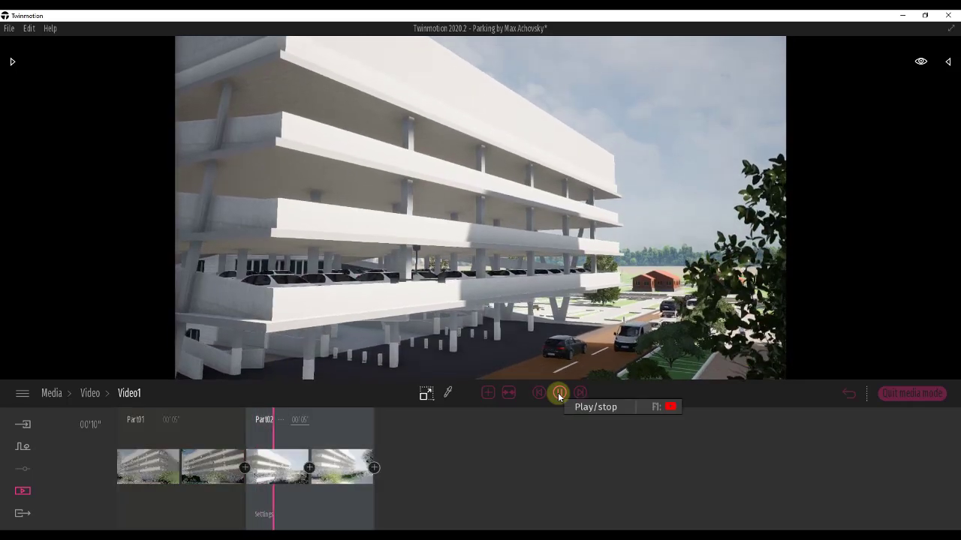
pyautogui.click(559, 394)
pyautogui.click(206, 436)
pyautogui.moveTo(164, 435); pyautogui.dragTo(117, 435)
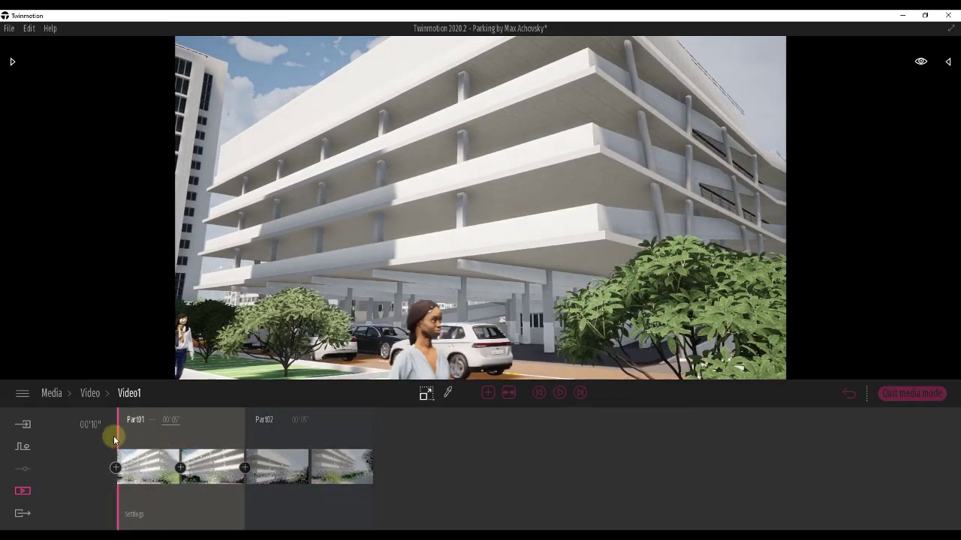
# Step: Rename Video1 to "Pan Animation" in the video list
pyautogui.click(92, 394)
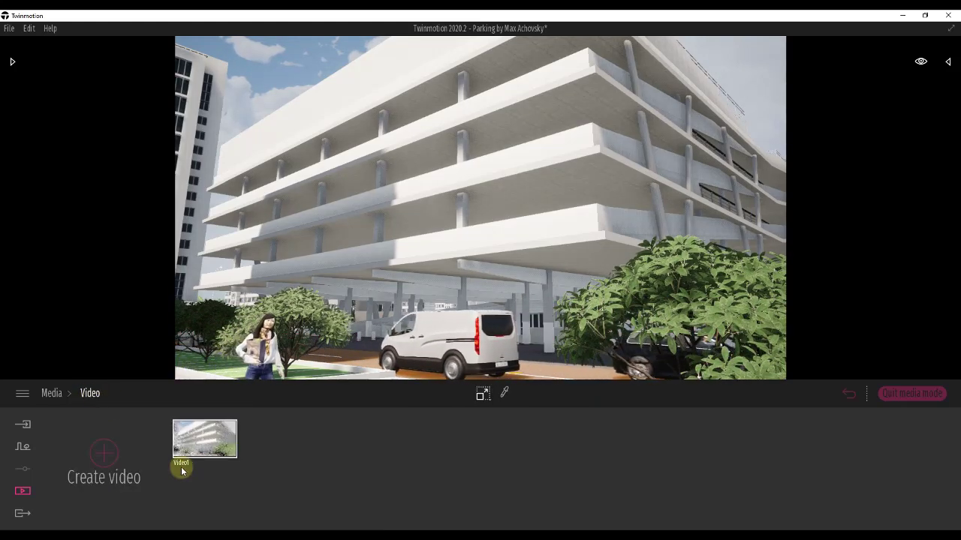
pyautogui.moveTo(200, 459)
pyautogui.click(204, 417)
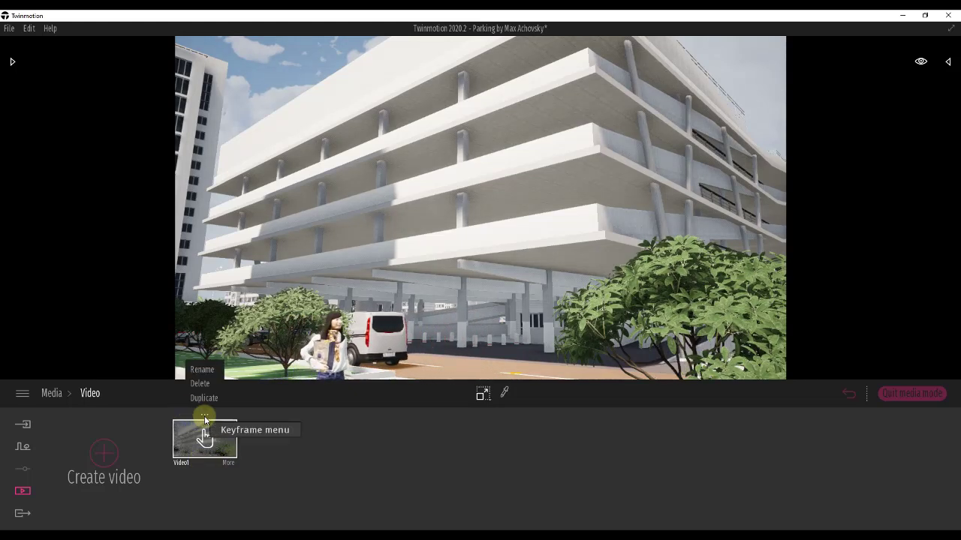
pyautogui.click(211, 367)
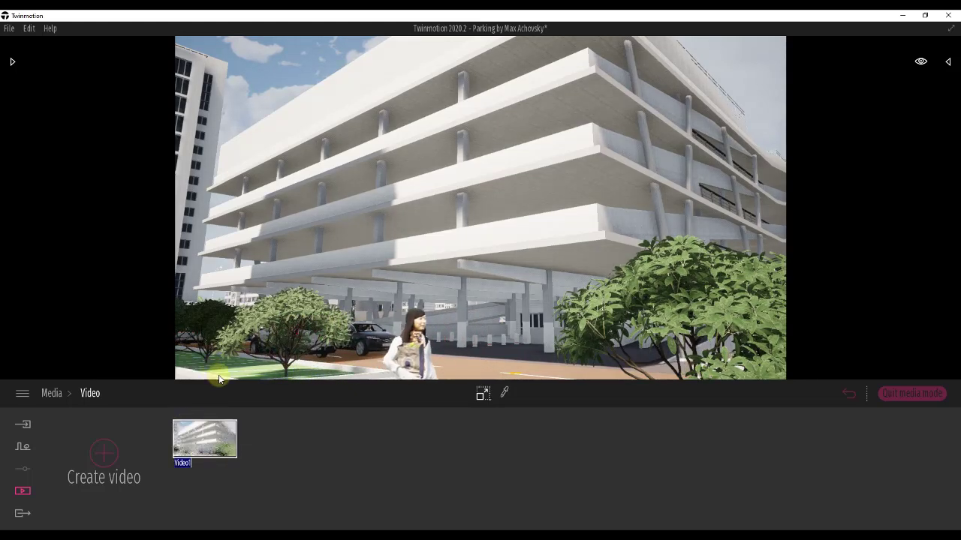
pyautogui.write('Pan Animation')
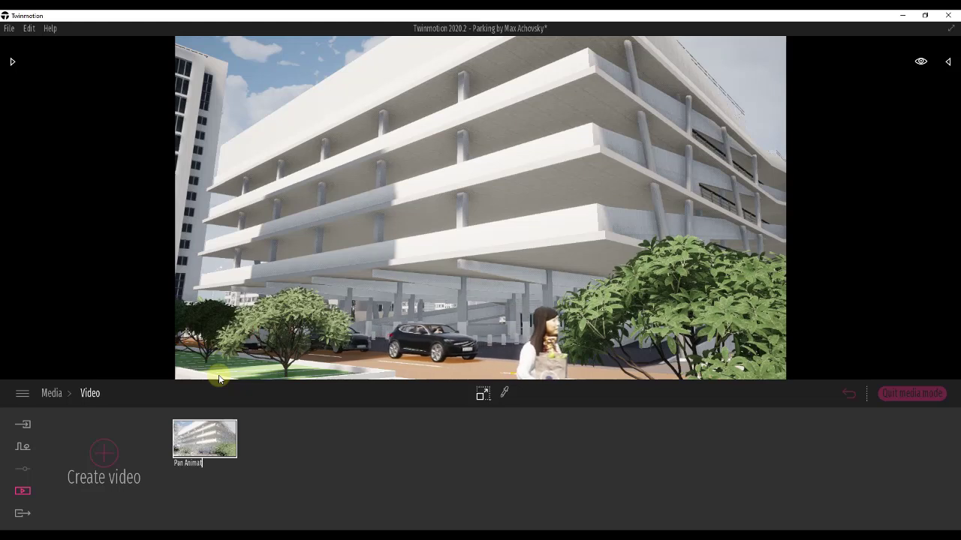
pyautogui.press('Return')
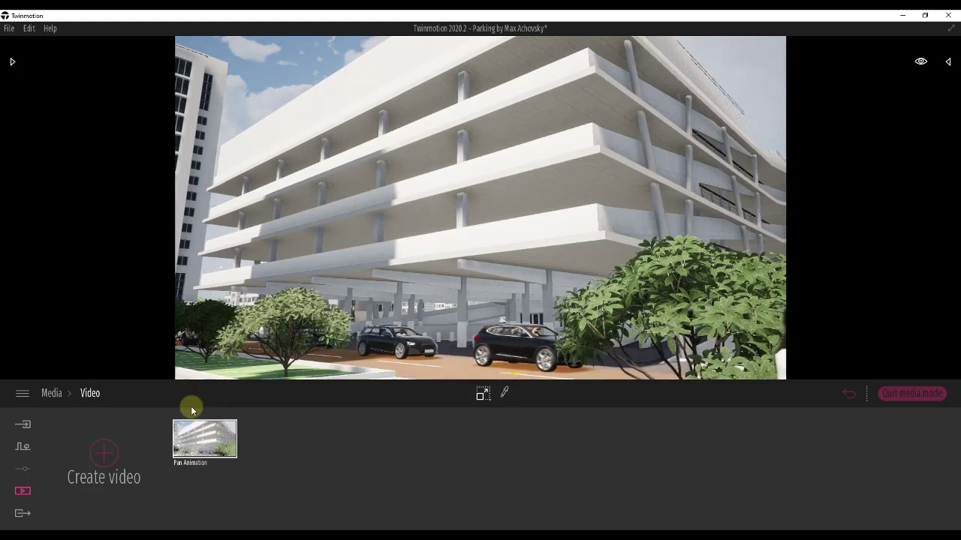
# Step: Choose the Pan Animation video for export and review its format and framerate settings
pyautogui.click(21, 517)
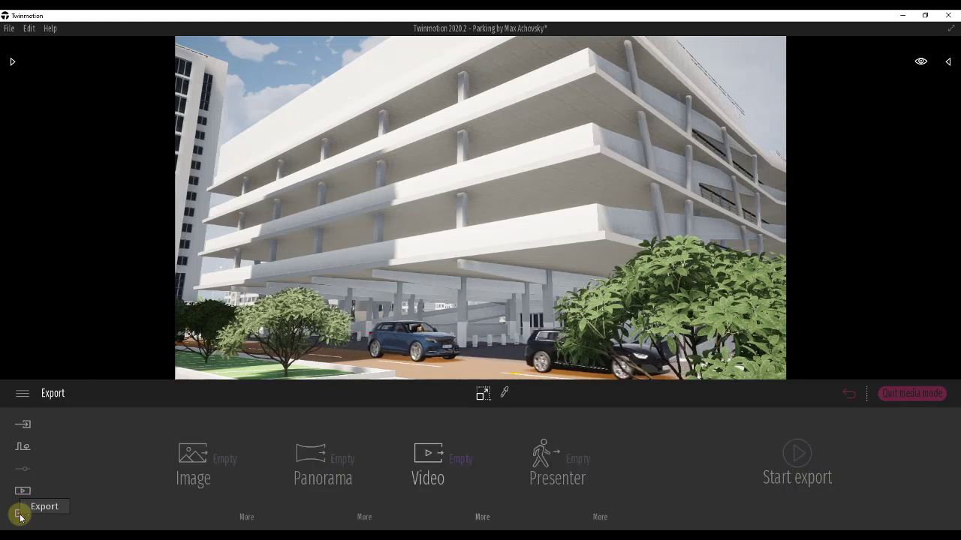
pyautogui.click(427, 455)
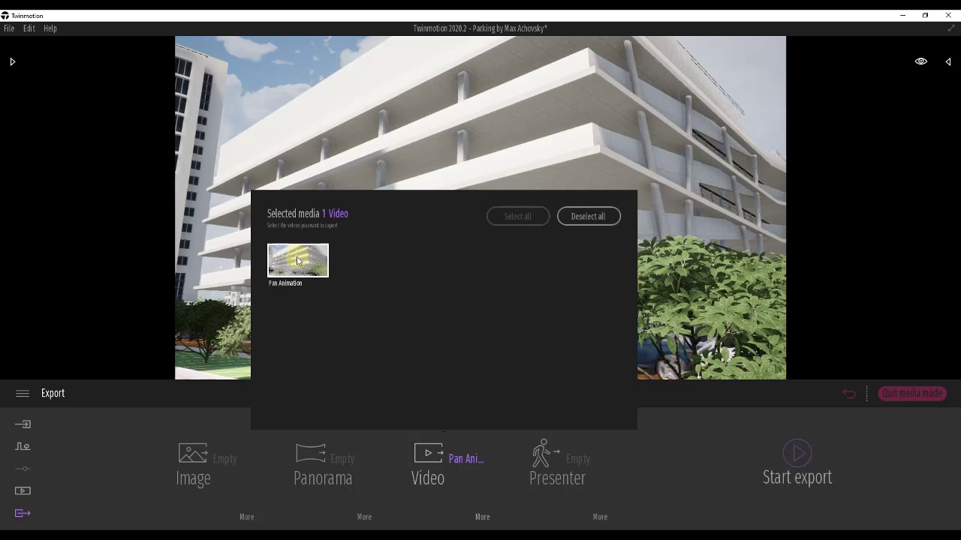
pyautogui.click(484, 517)
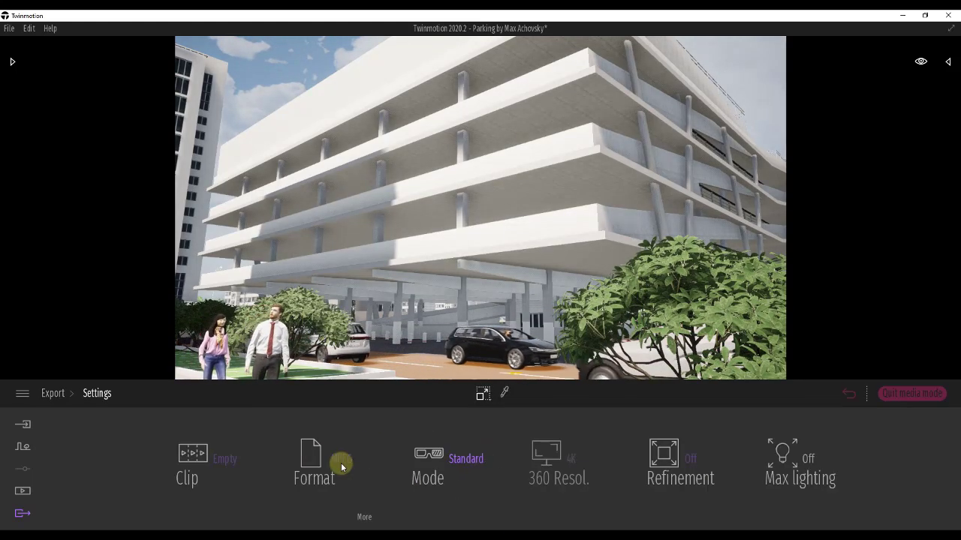
pyautogui.click(343, 458)
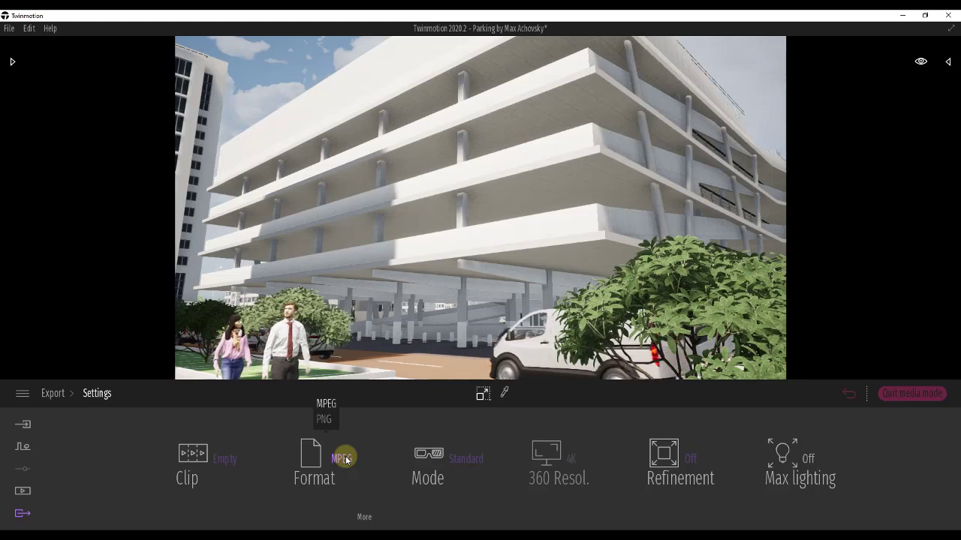
pyautogui.click(364, 516)
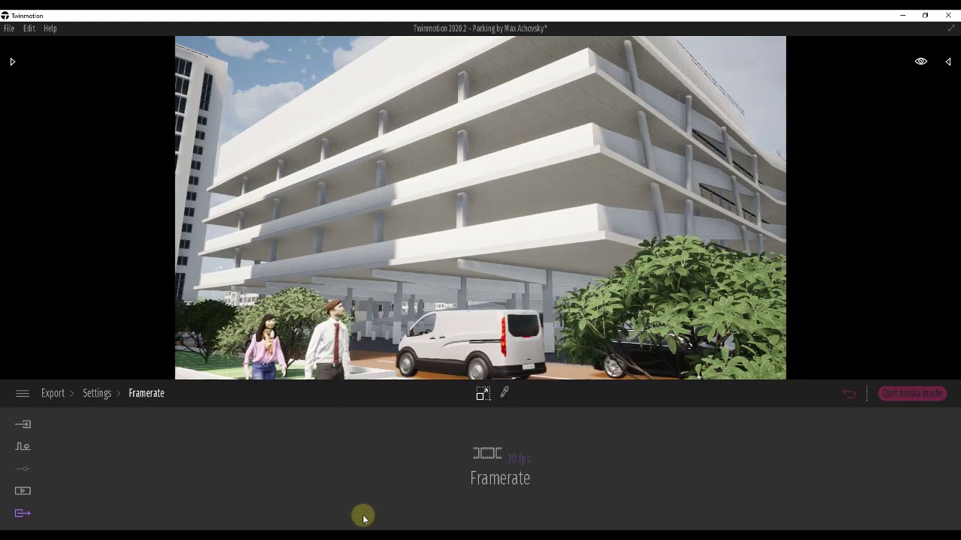
pyautogui.click(97, 393)
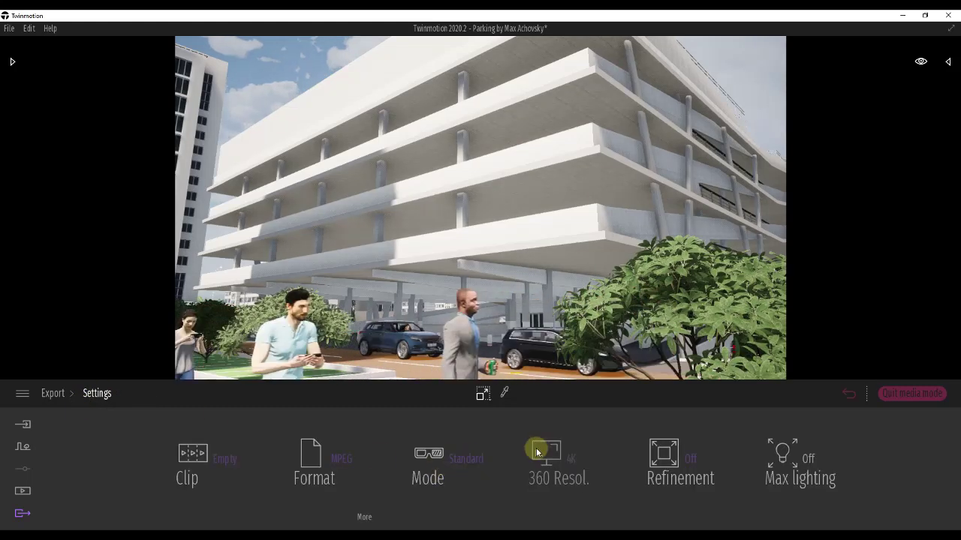
pyautogui.click(60, 394)
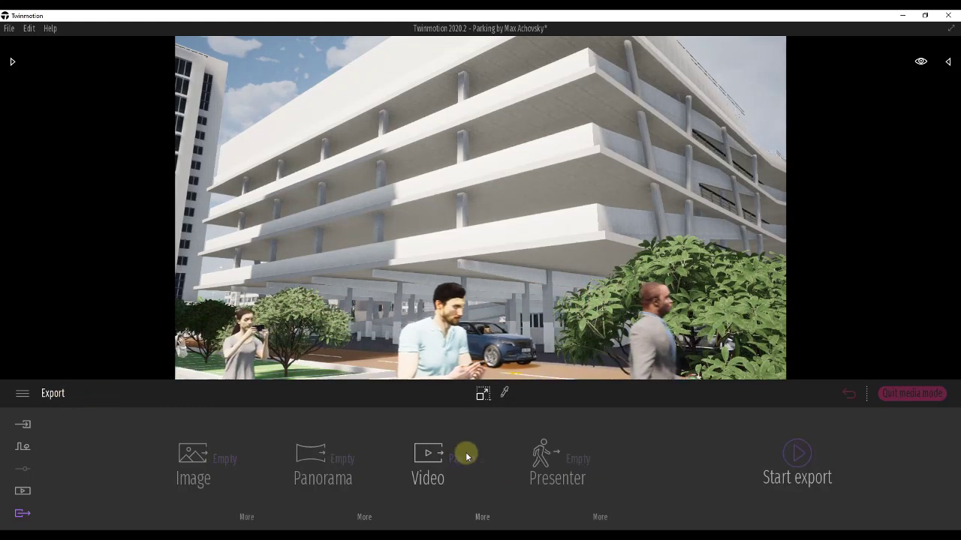
# Step: Start exporting the Pan Animation video into the "48 Animation" folder
pyautogui.click(441, 454)
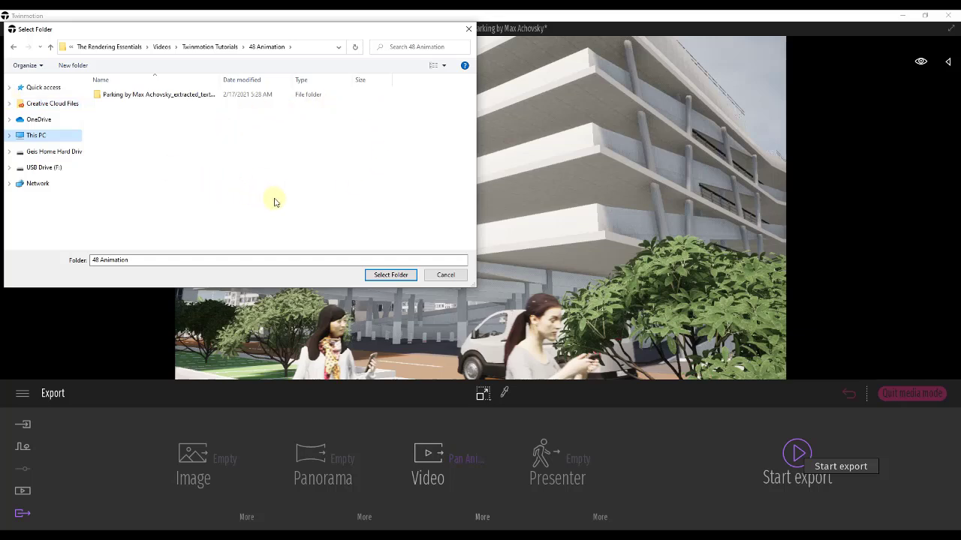
pyautogui.click(390, 274)
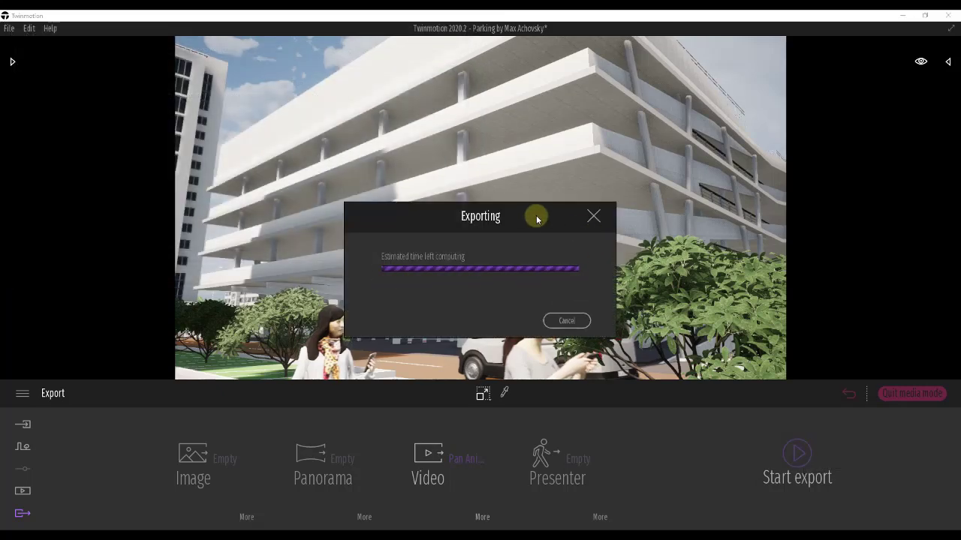